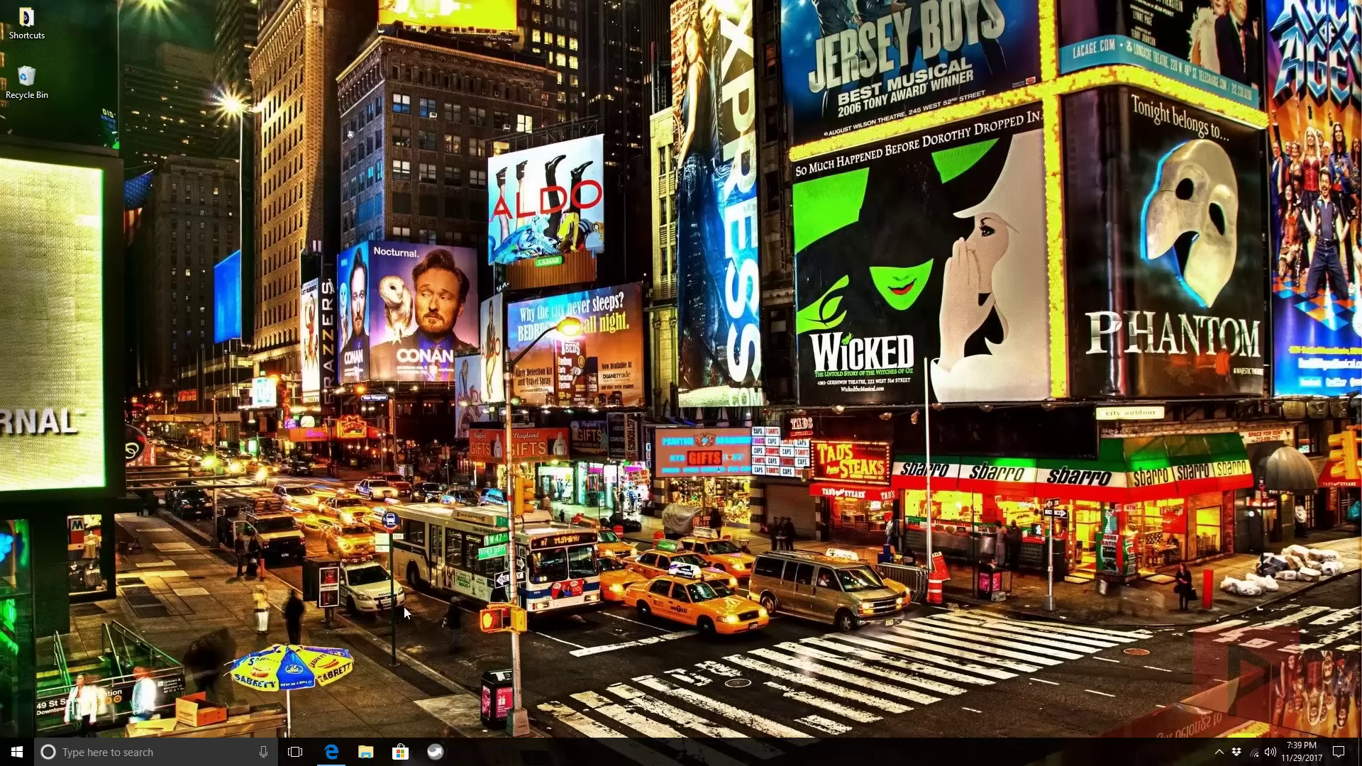
# Go to store.brewology.com in the browser and open the Homebrew listing
pyautogui.click(332, 752)
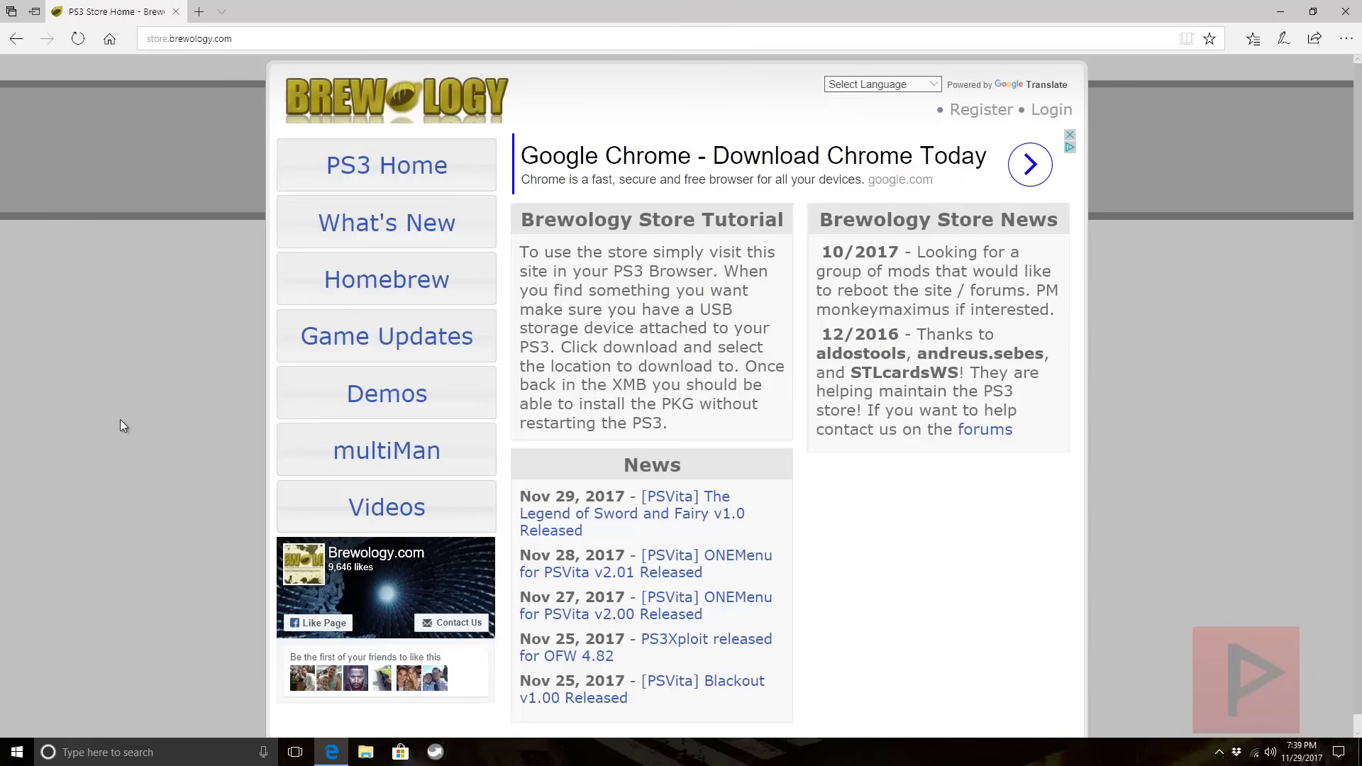
pyautogui.click(395, 282)
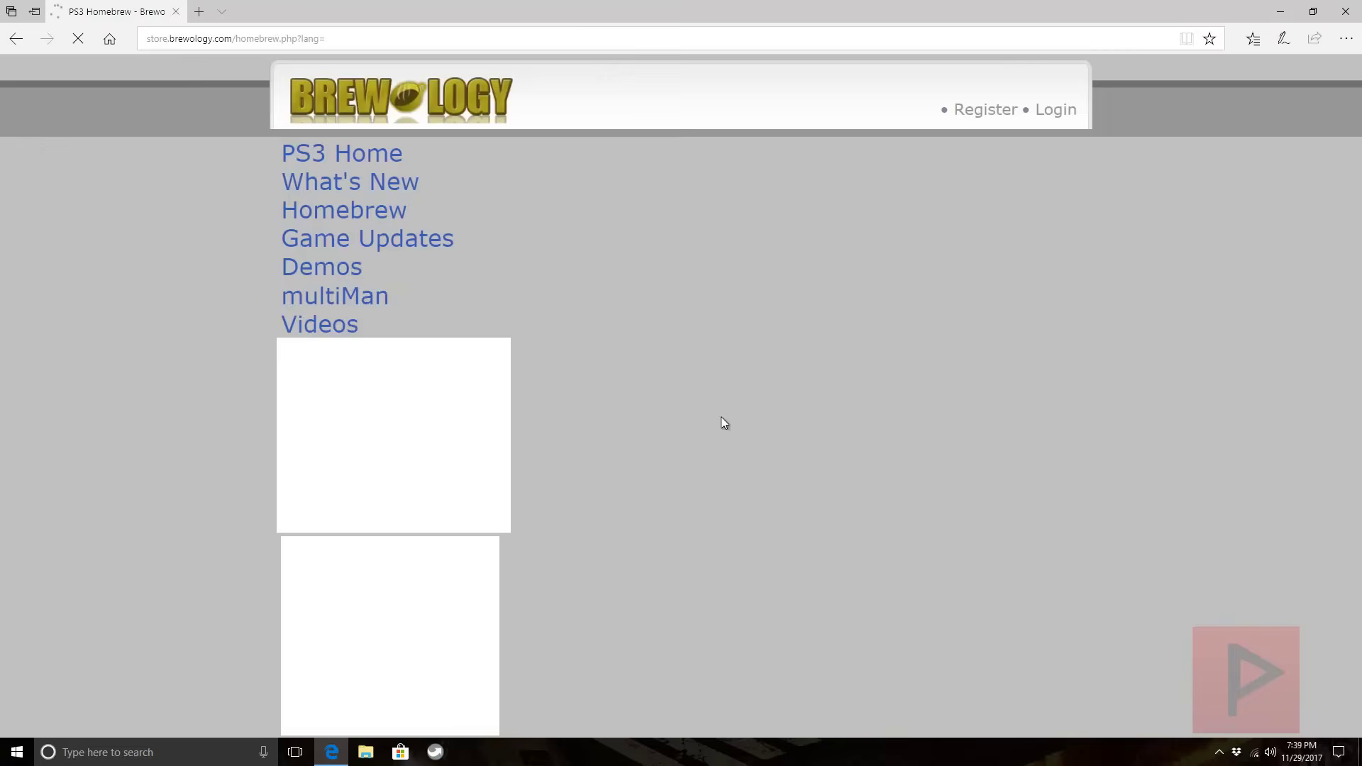
pyautogui.scroll(-8, 753, 561)
pyautogui.scroll(-20, 752, 561)
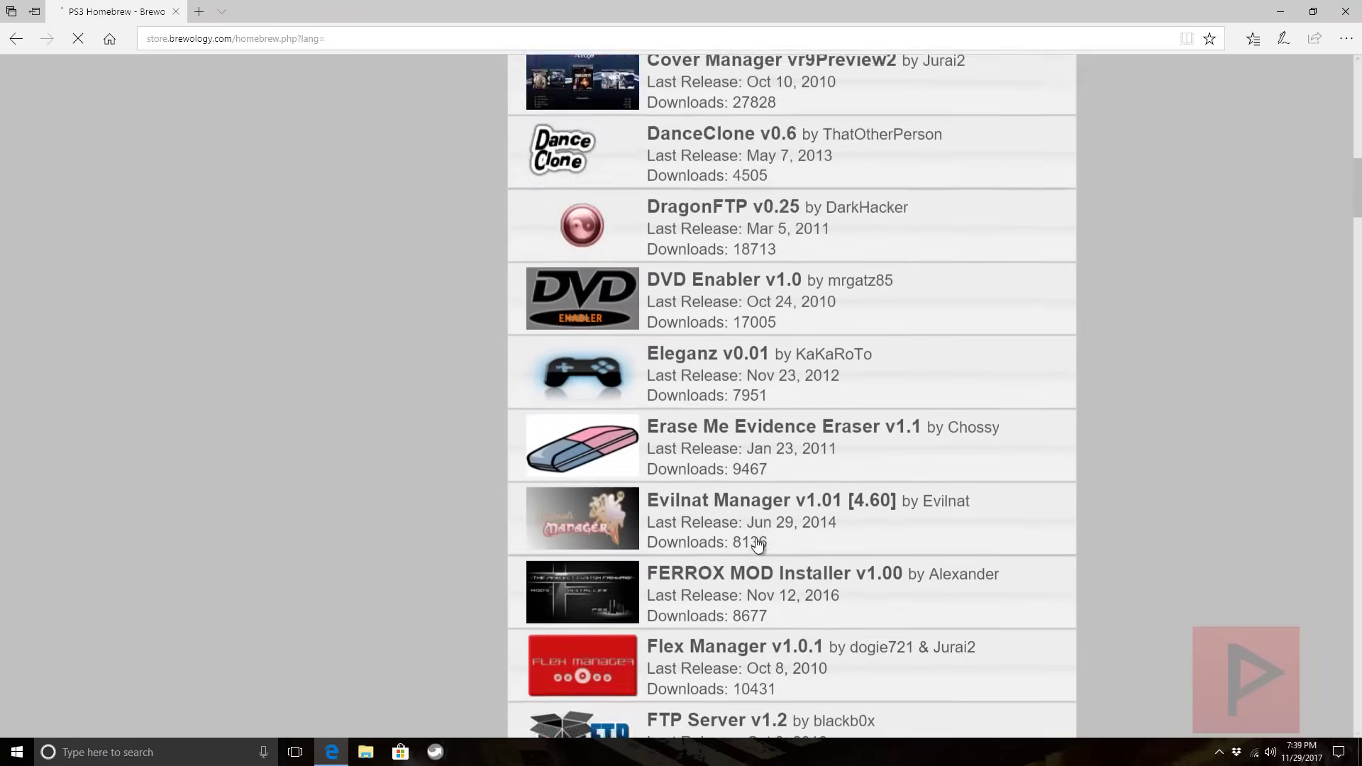
pyautogui.scroll(20, 805, 551)
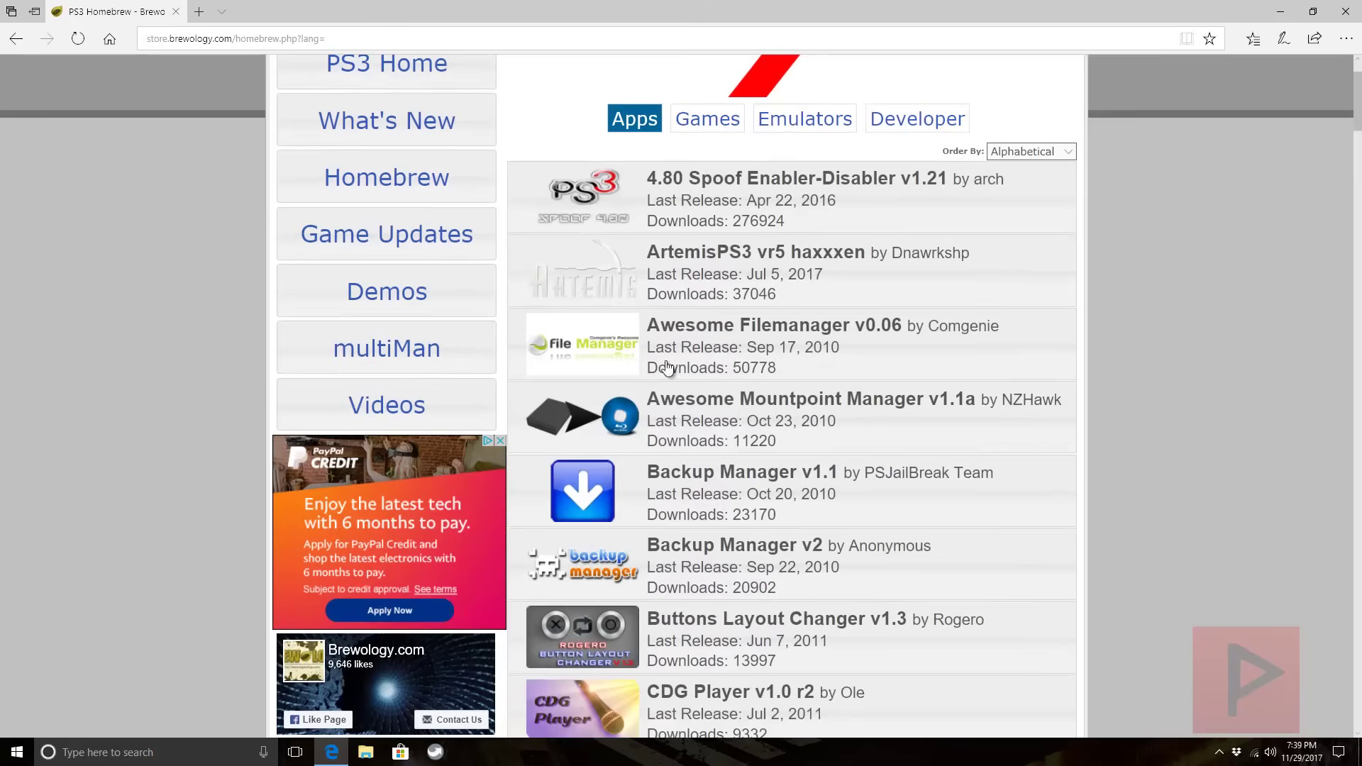
# Open the multiMAN page and expand the v04.82.00 entry down to its Files download links
pyautogui.click(394, 346)
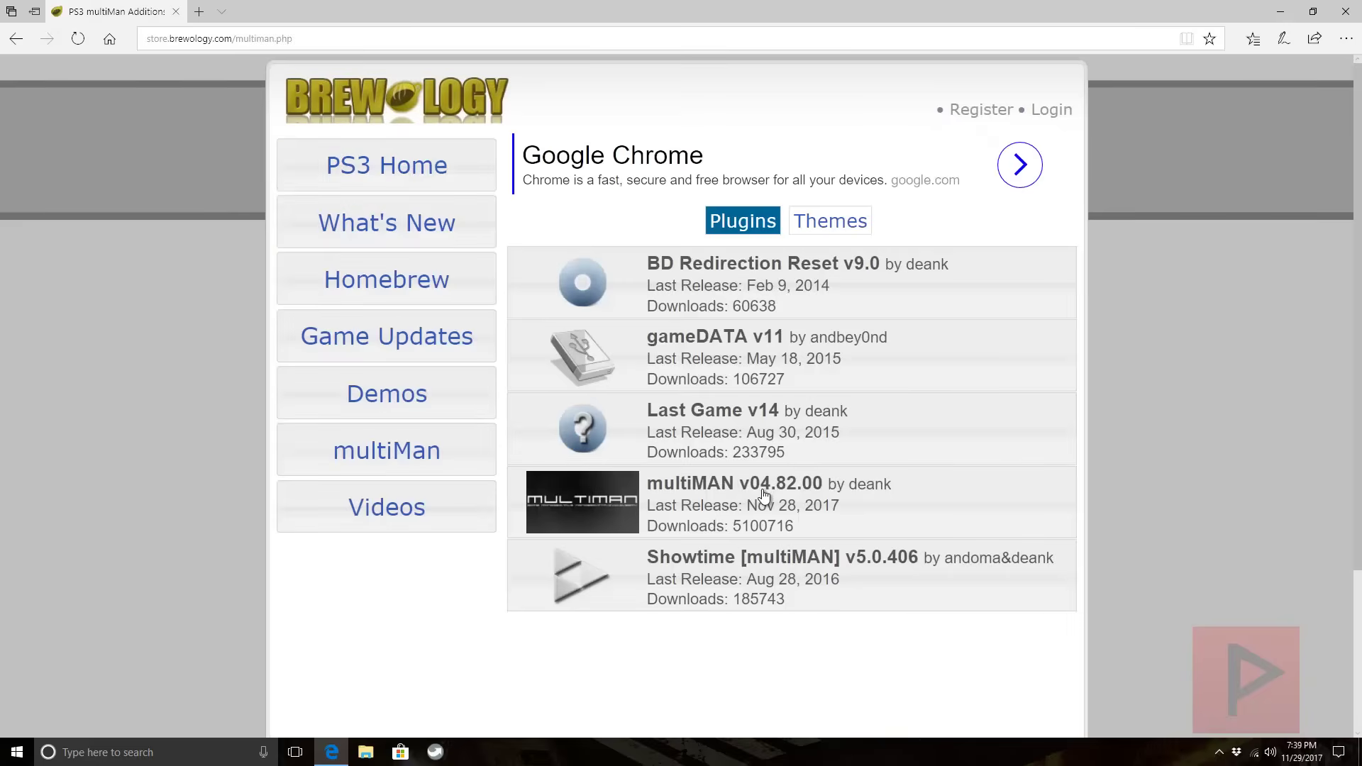
pyautogui.click(816, 488)
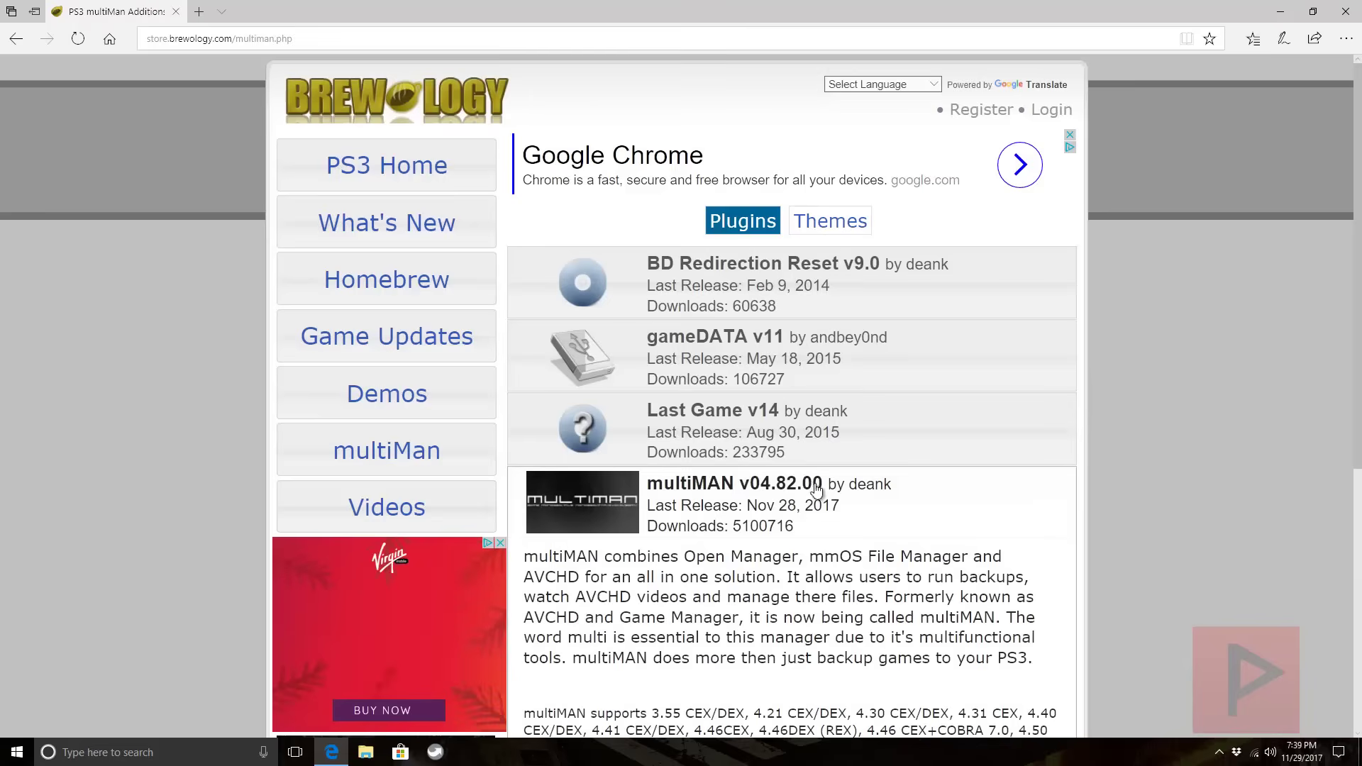
pyautogui.scroll(-6, 710, 511)
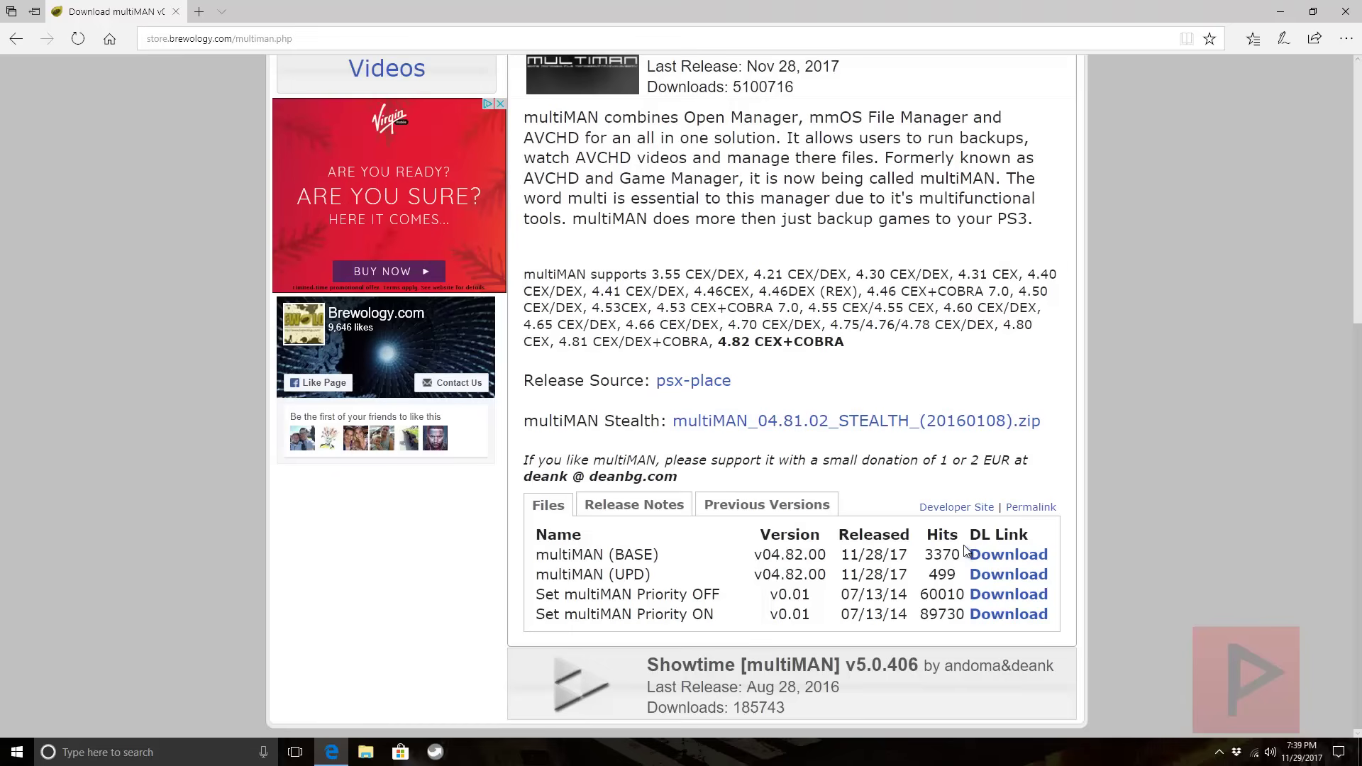
pyautogui.click(717, 424)
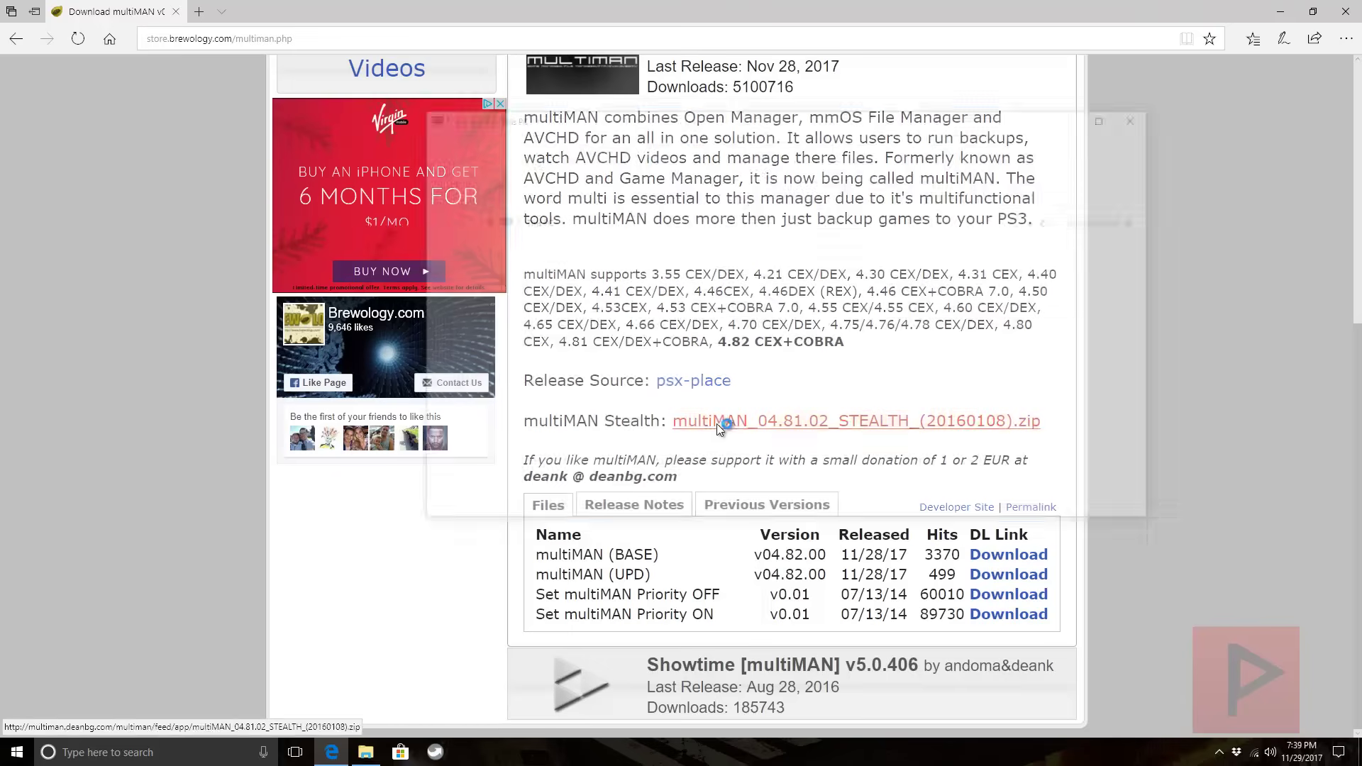
# Check that the PS3 (I:) drive holds the multiMAN base PKG, then close its window
pyautogui.click(898, 354)
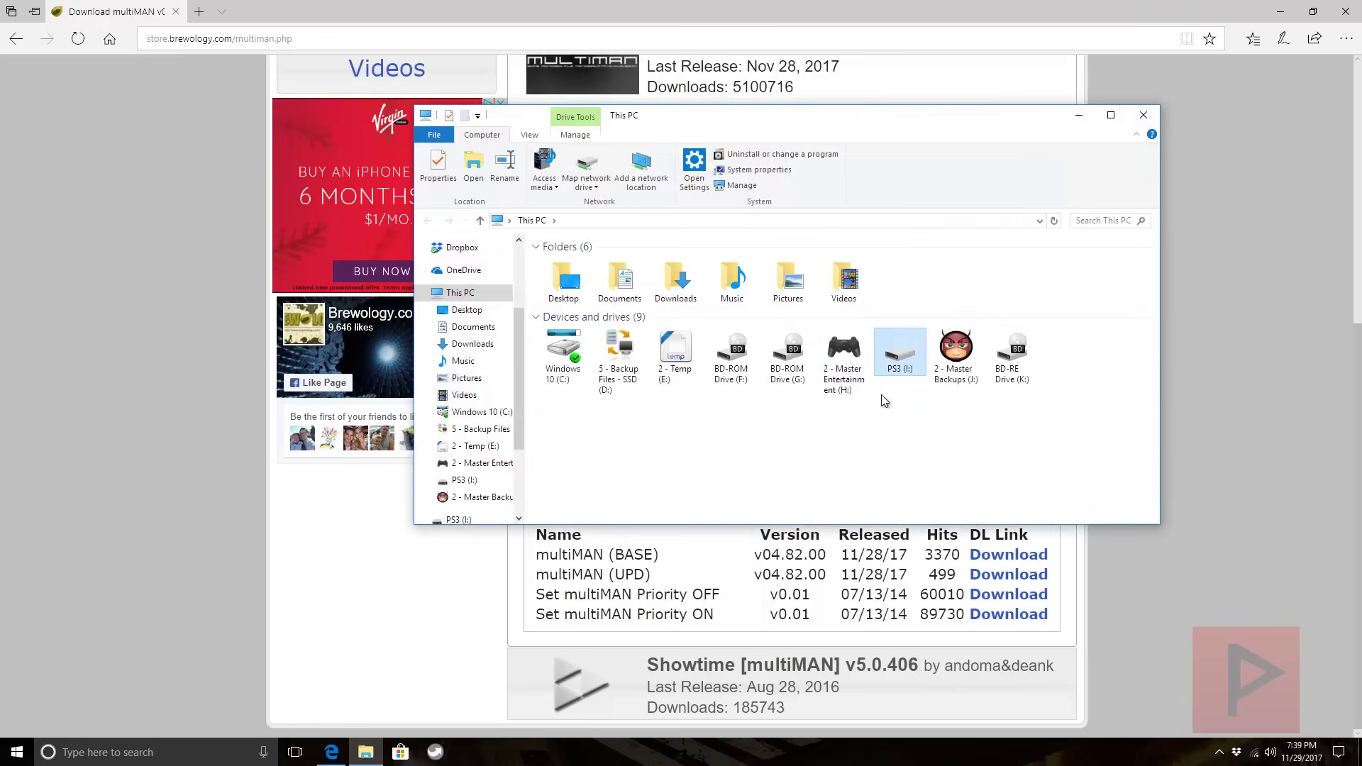
pyautogui.press('Return')
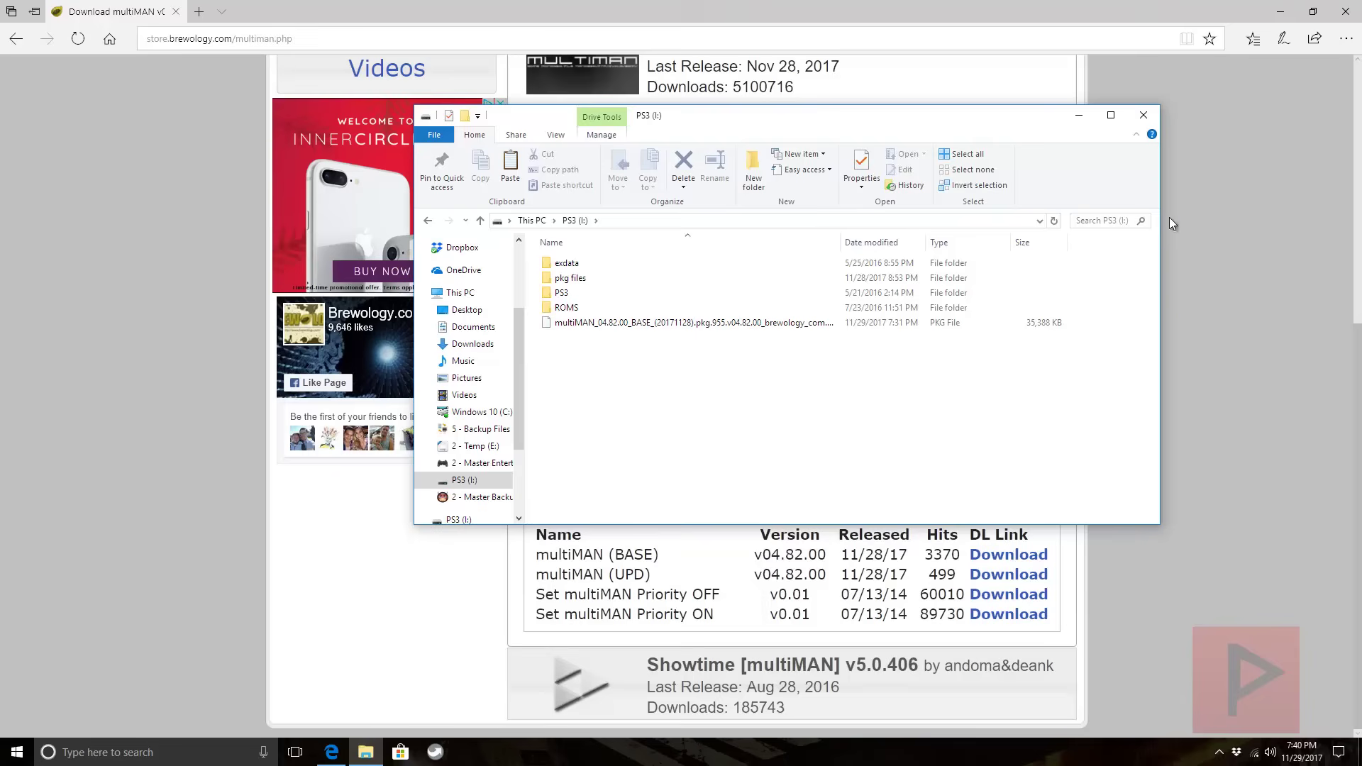
pyautogui.click(1144, 115)
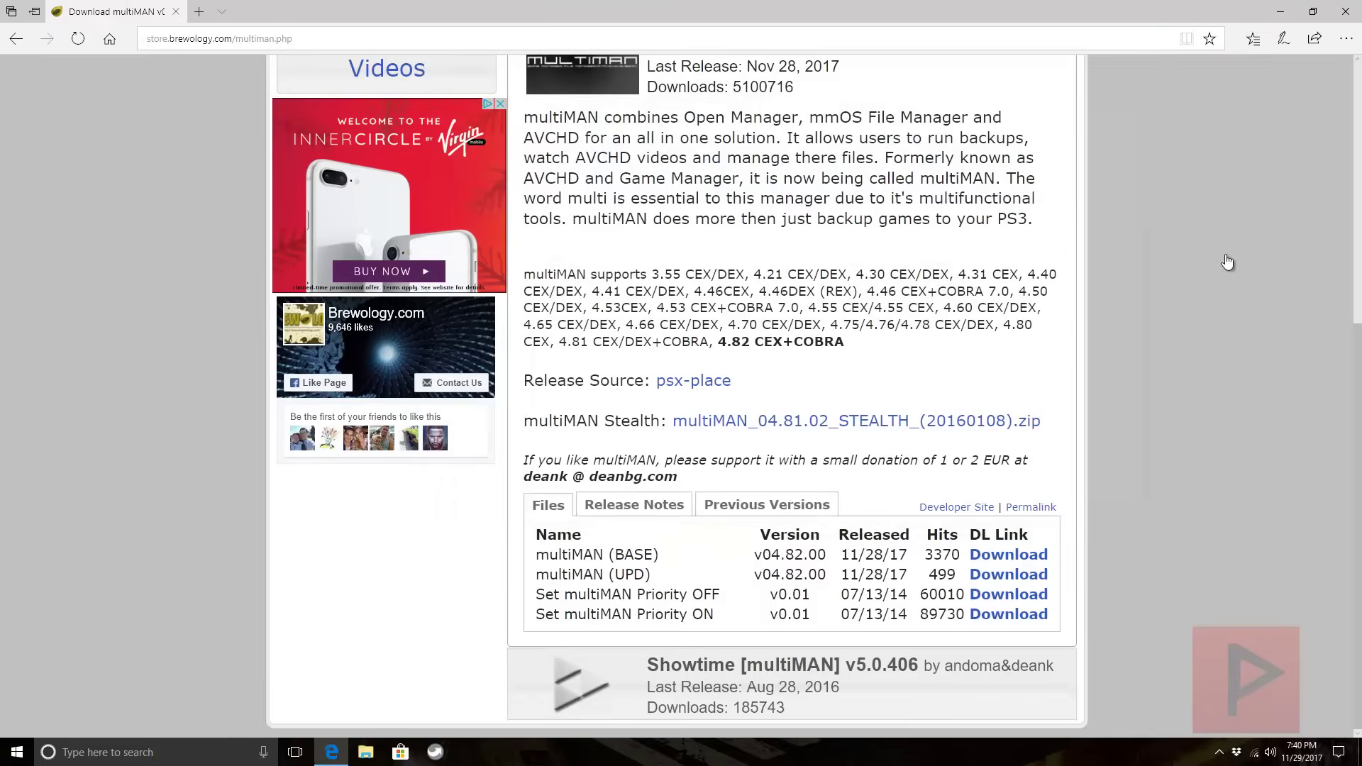
# Safely remove the PS3 (I:) USB drive from the system tray
pyautogui.click(1220, 749)
pyautogui.click(1192, 697)
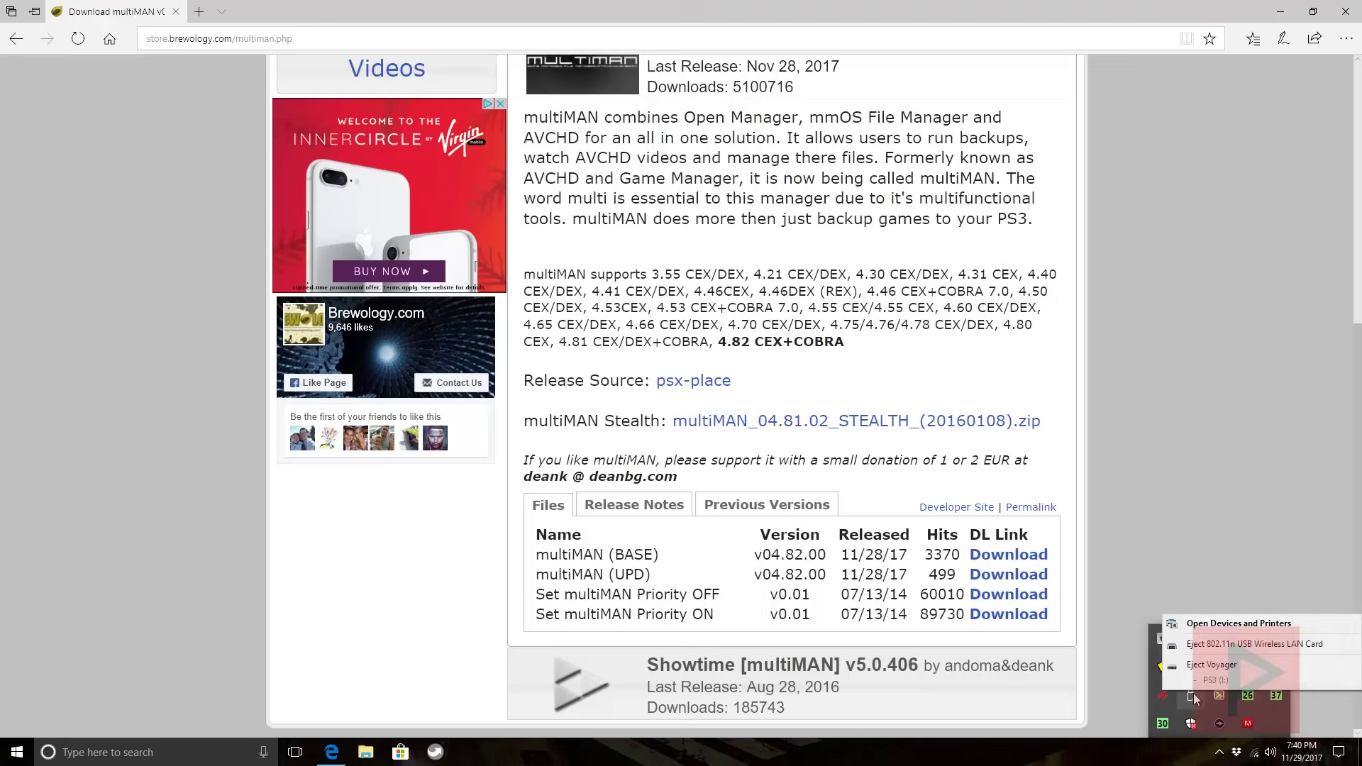
pyautogui.click(1206, 665)
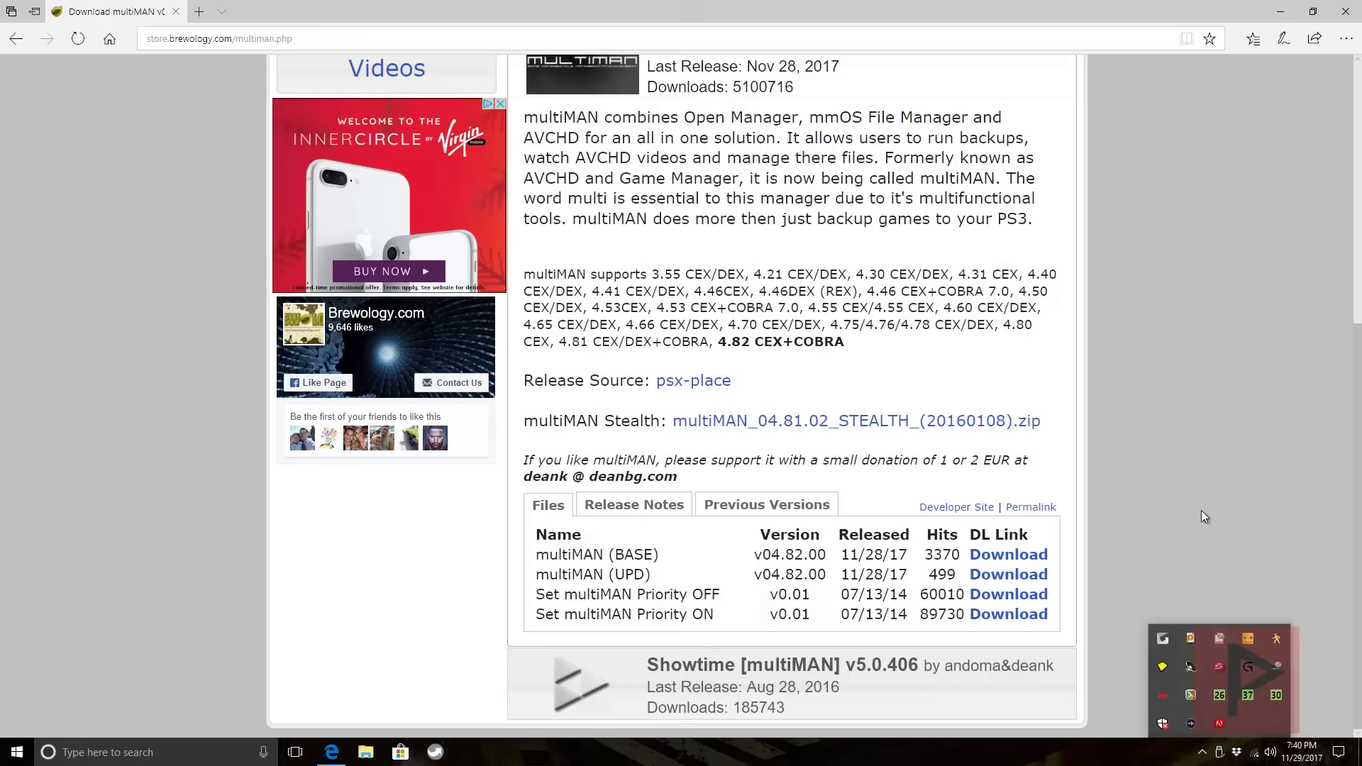
pyautogui.click(917, 273)
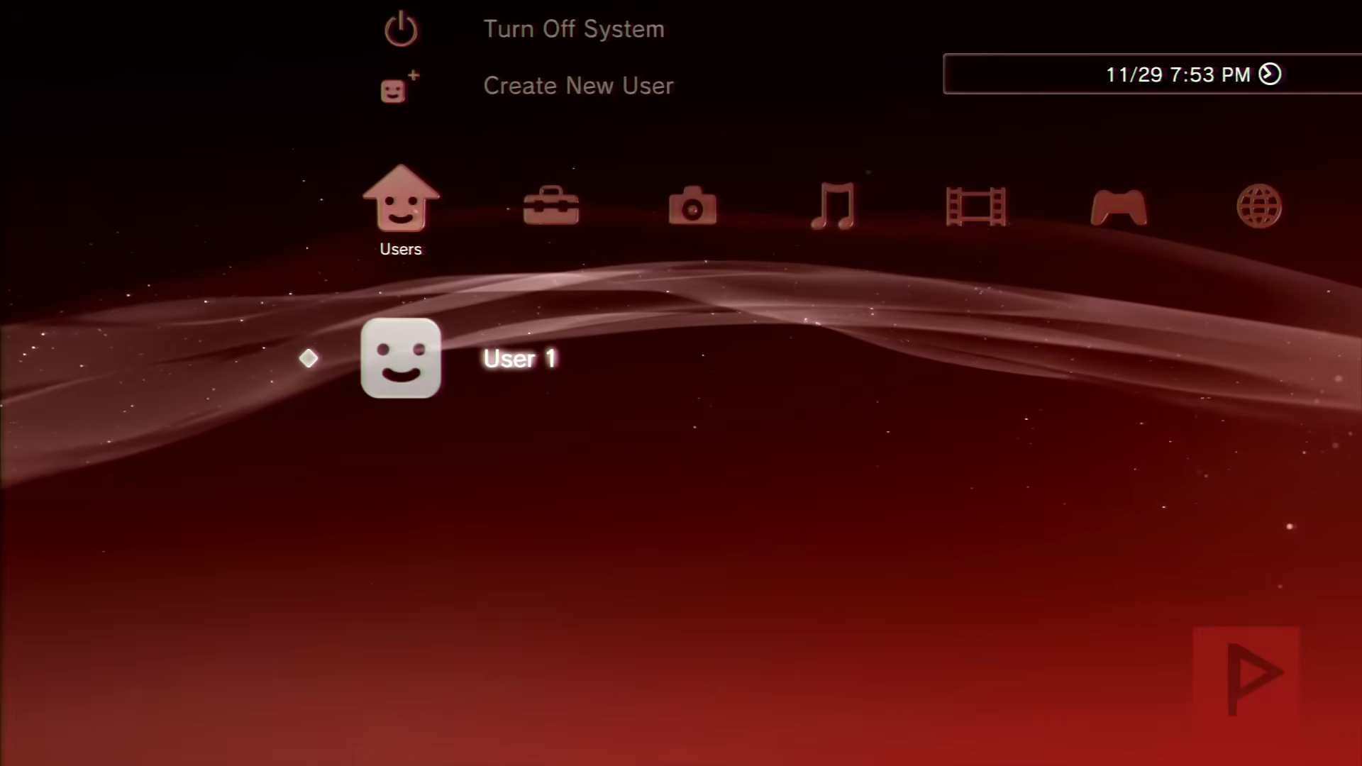
# Review the packages under Package Manager > Install Package Files, then open the PlayStation®3 folder to see Rebug Toolbox
pyautogui.press('Right')
pyautogui.press('Right')
pyautogui.press('Right')
pyautogui.press('Right')
pyautogui.press('Right')
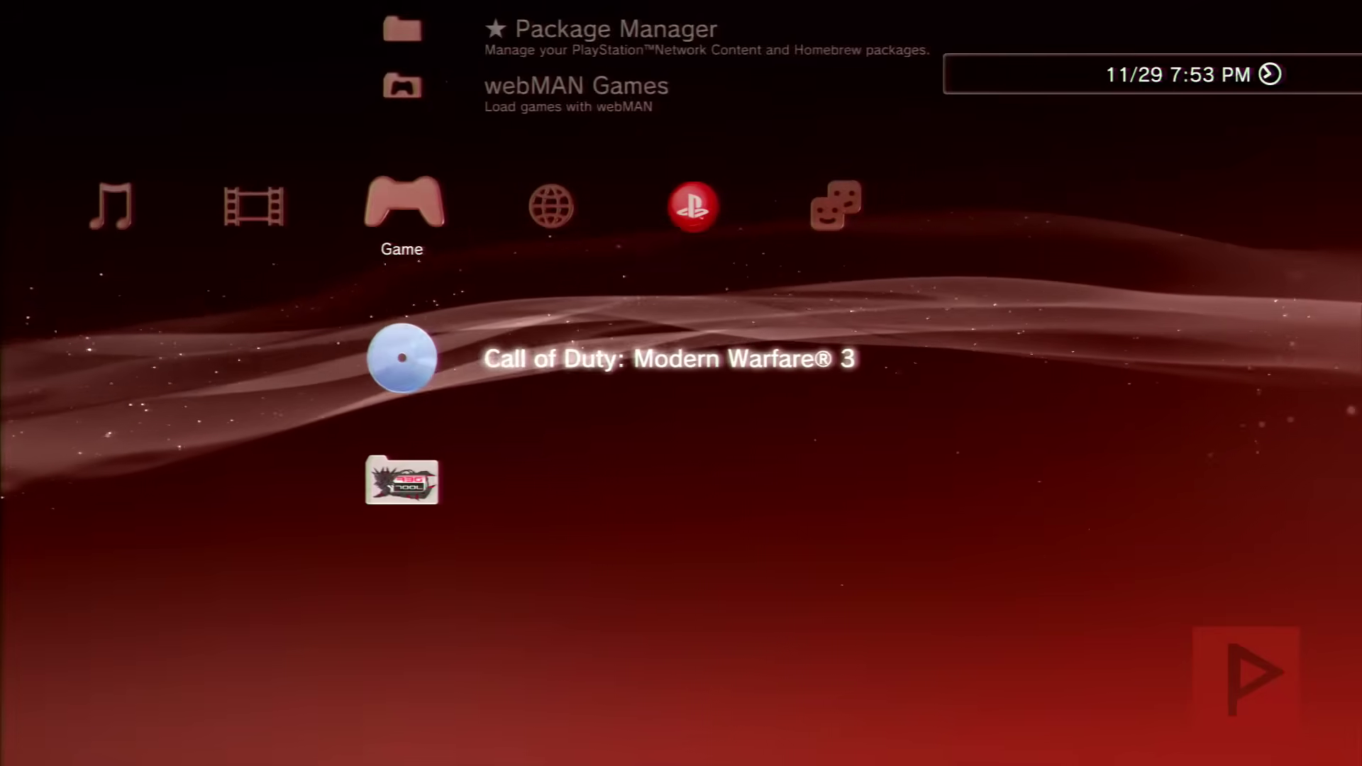
pyautogui.press('Up')
pyautogui.press('Up')
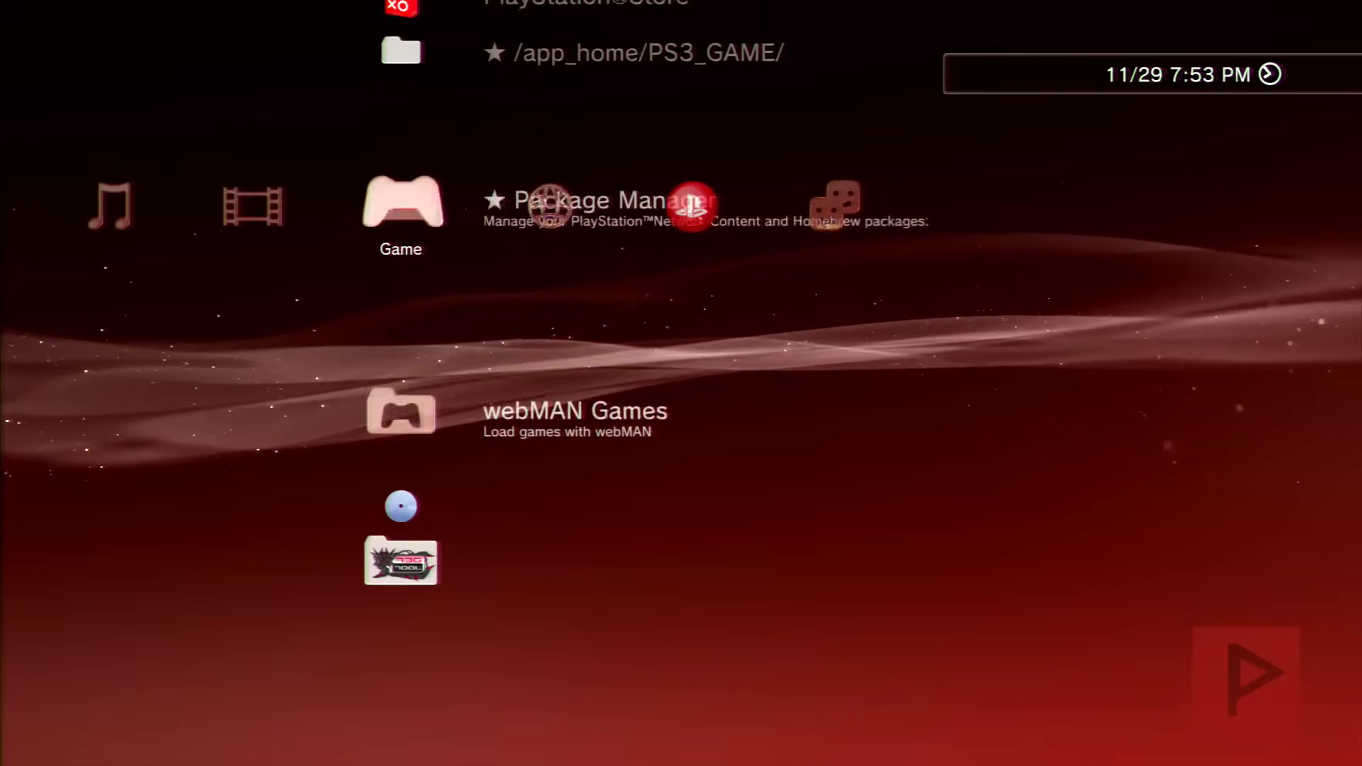
pyautogui.press('Return')
pyautogui.press('Down')
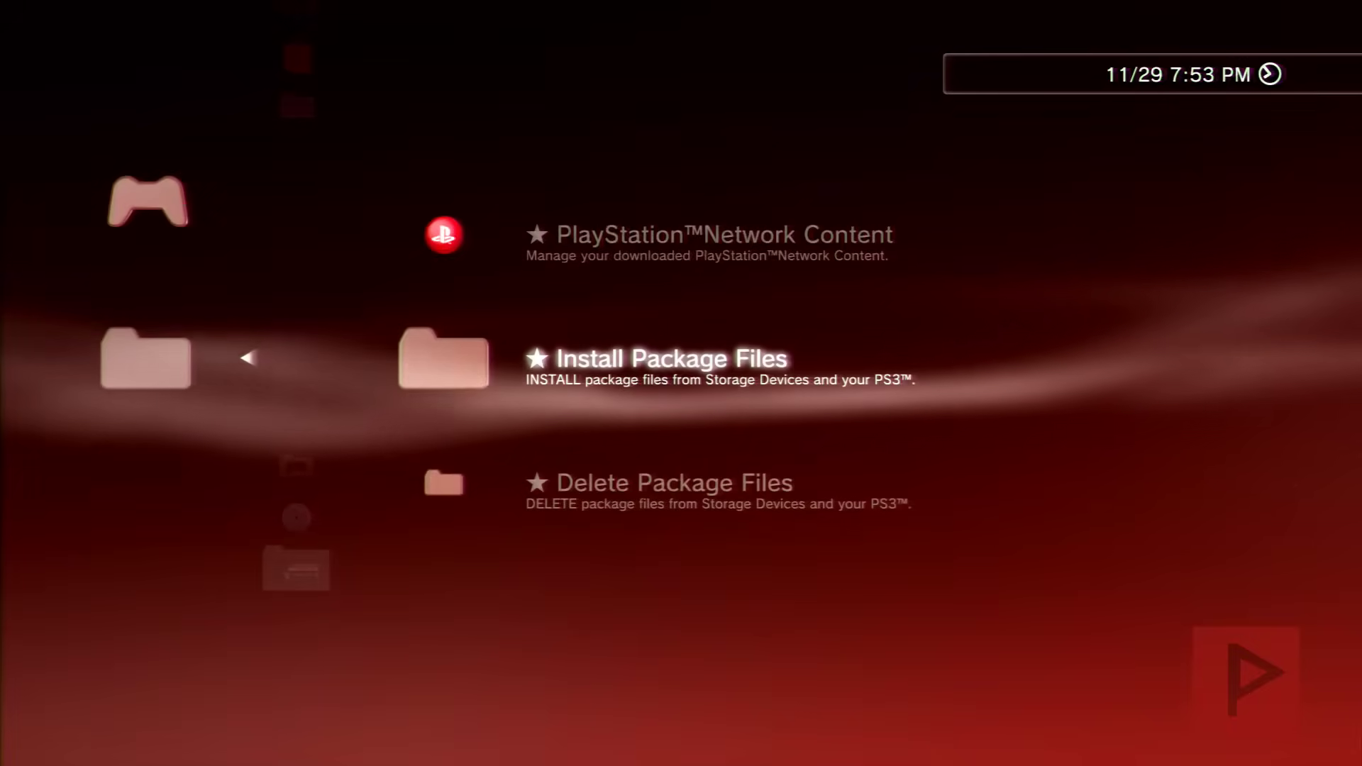
pyautogui.press('Return')
pyautogui.press('Return')
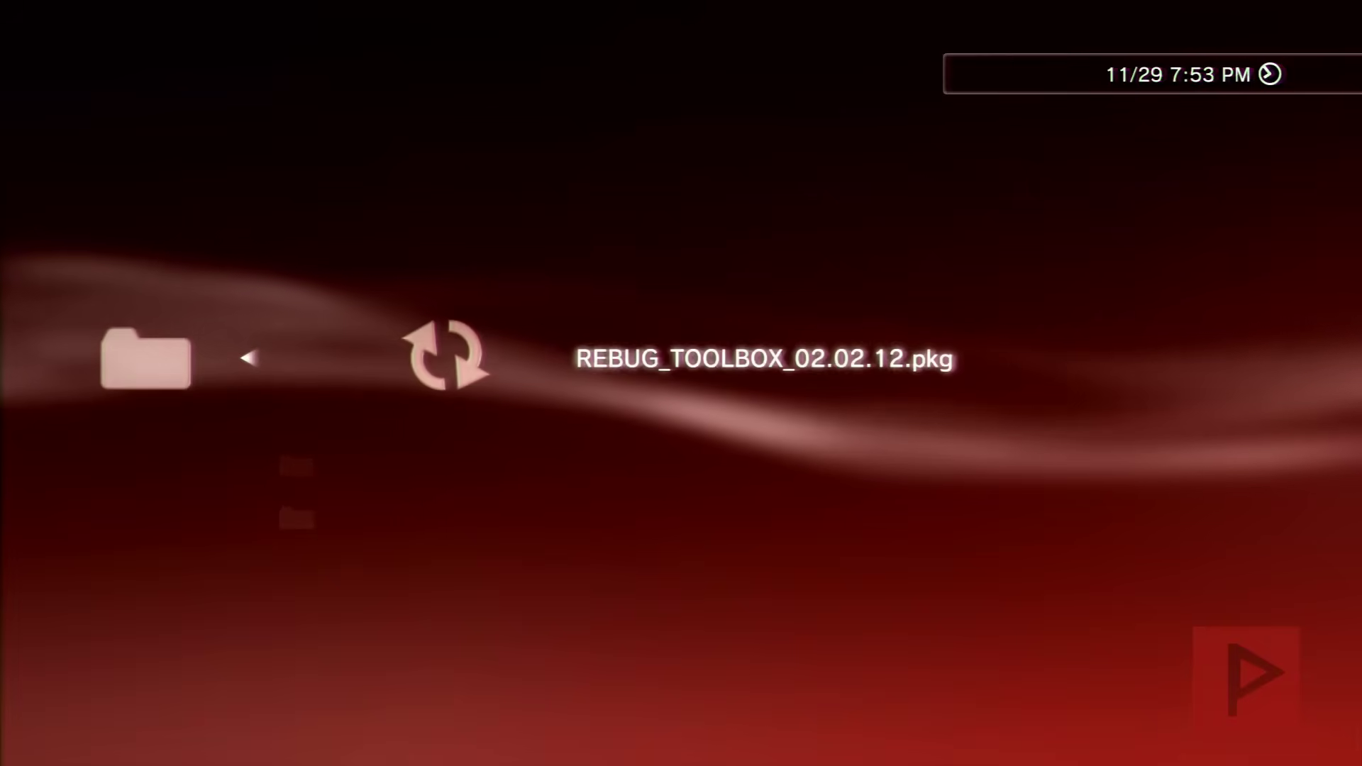
pyautogui.press('Escape')
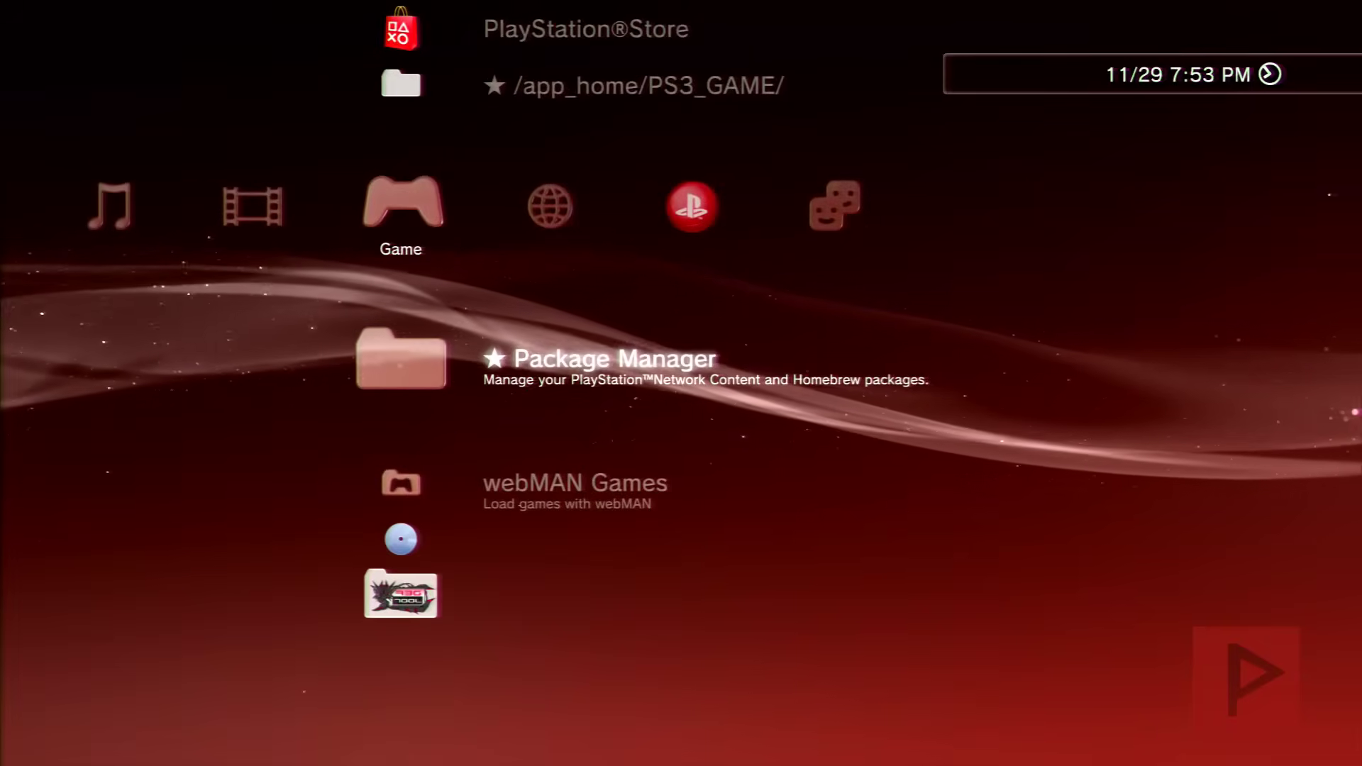
pyautogui.press('Down')
pyautogui.press('Down')
pyautogui.press('Down')
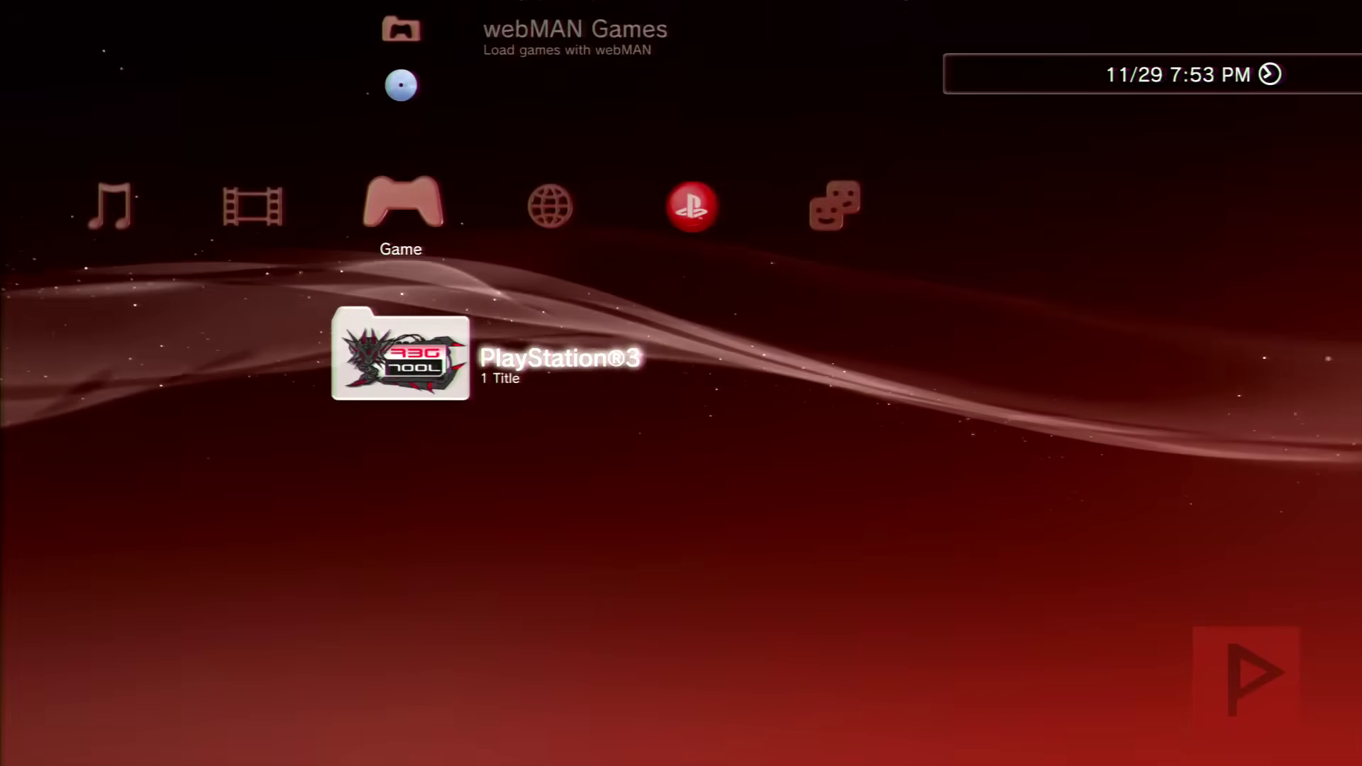
pyautogui.press('Return')
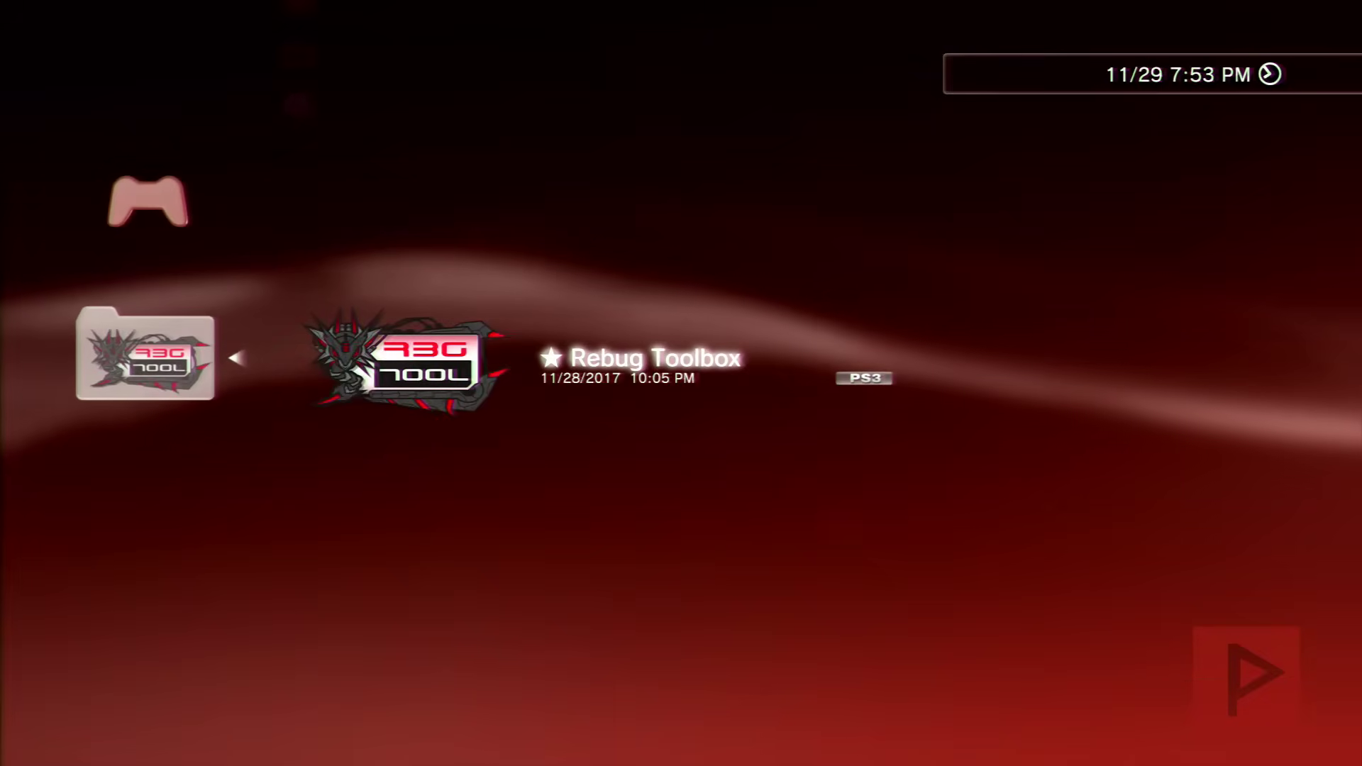
# Launch Rebug Toolbox and review its REBUG mode, COBRA Mode, PS2 emulator and webMAN settings
pyautogui.press('Return')
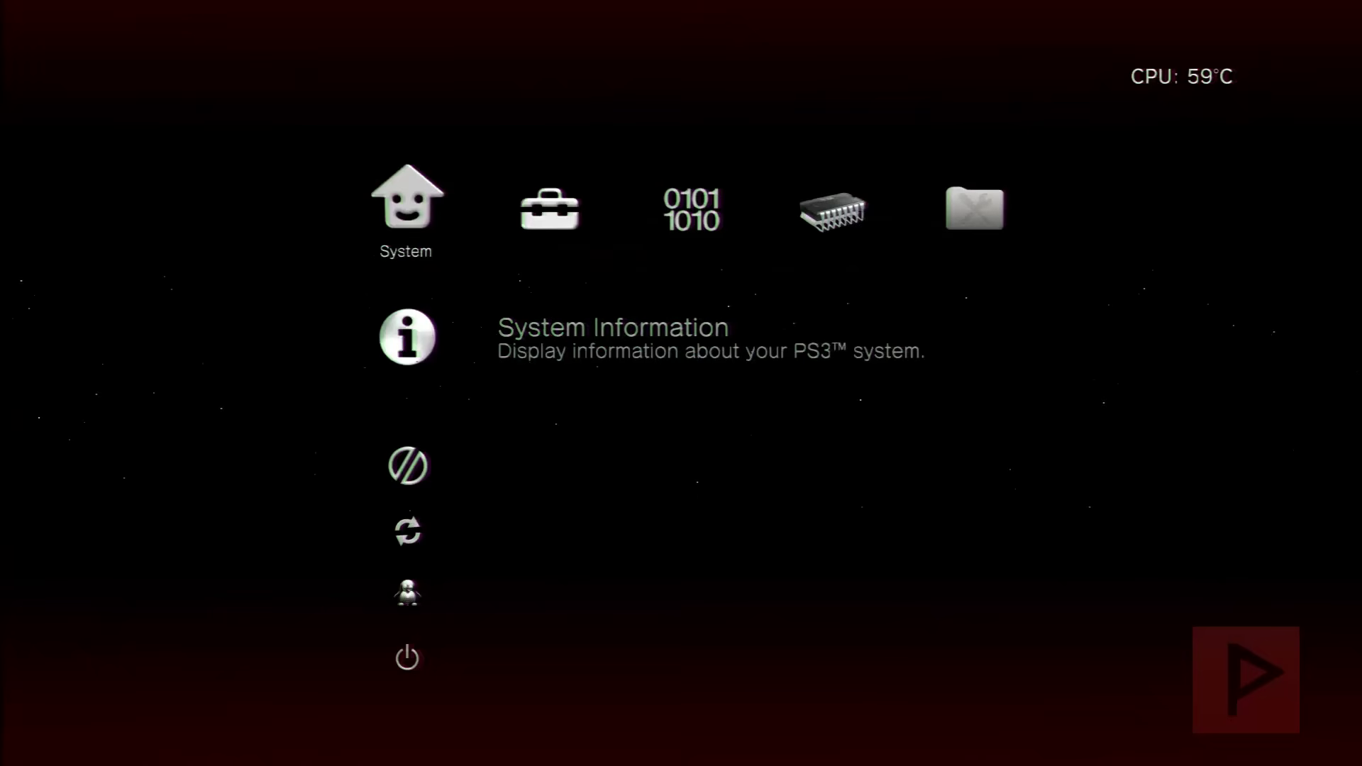
pyautogui.press('Right')
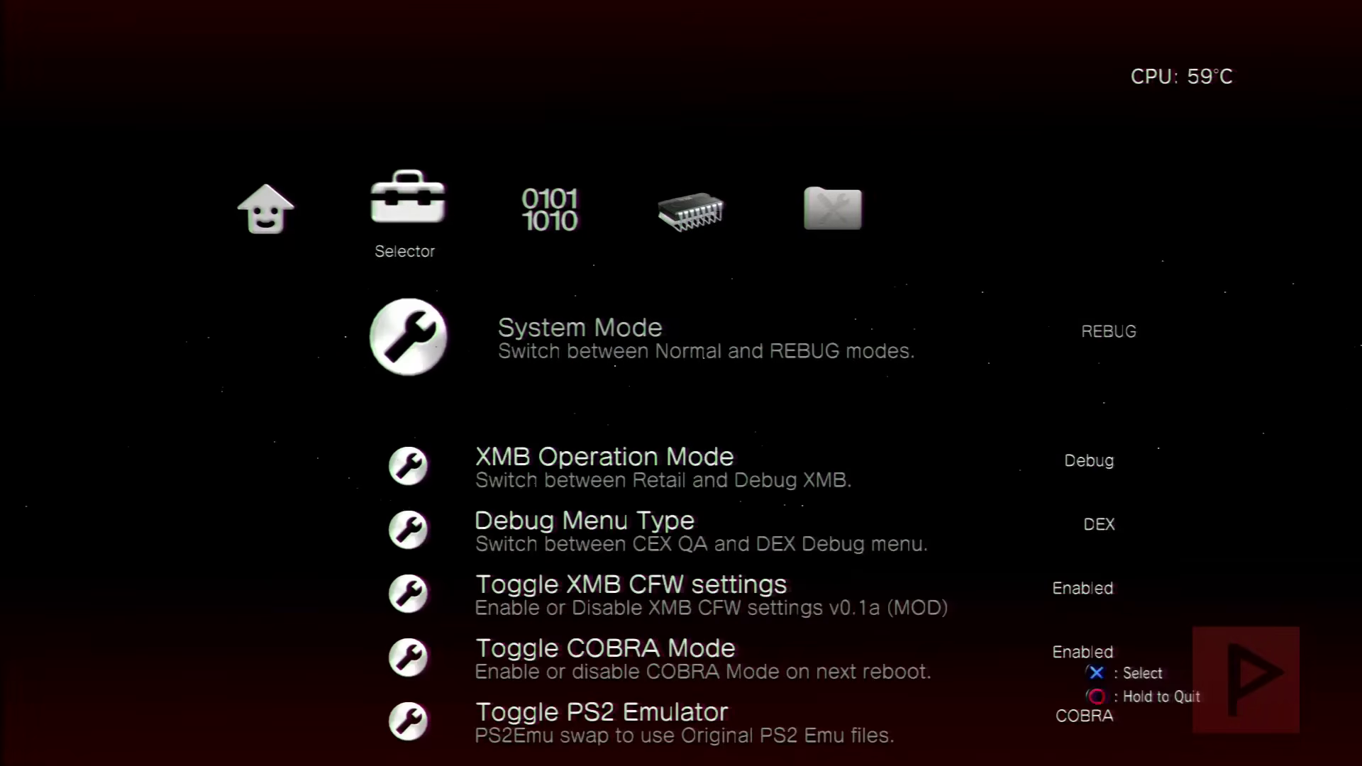
pyautogui.press('Down')
pyautogui.press('Down')
pyautogui.press('Down')
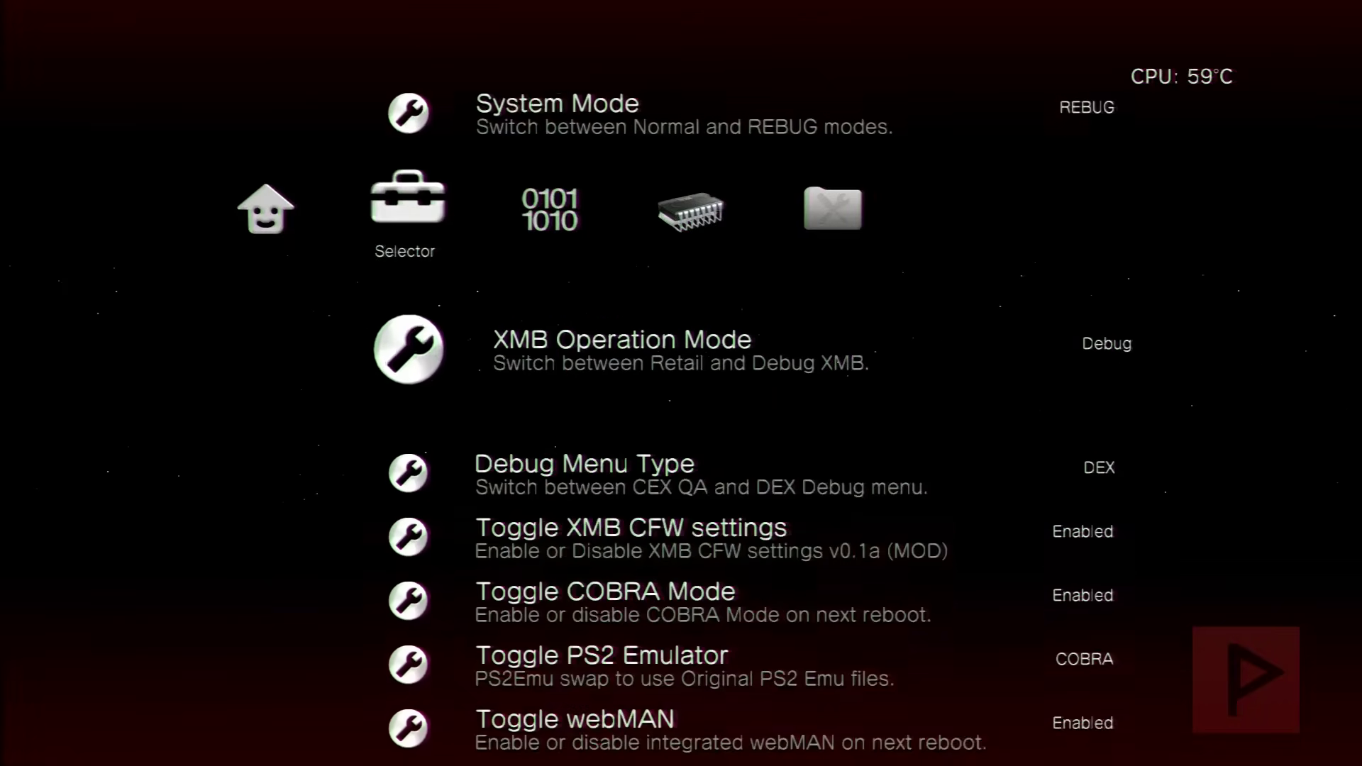
pyautogui.press('Down')
pyautogui.press('Down')
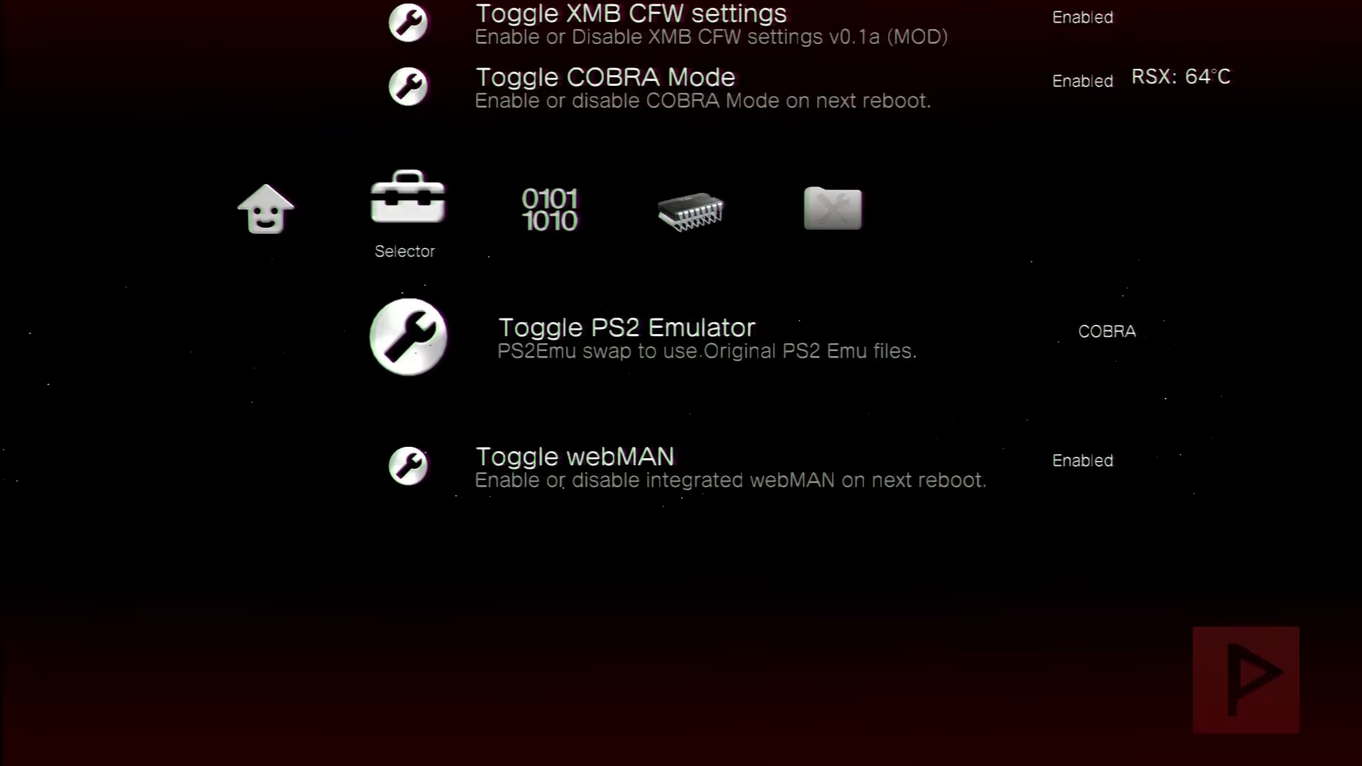
pyautogui.press('Up')
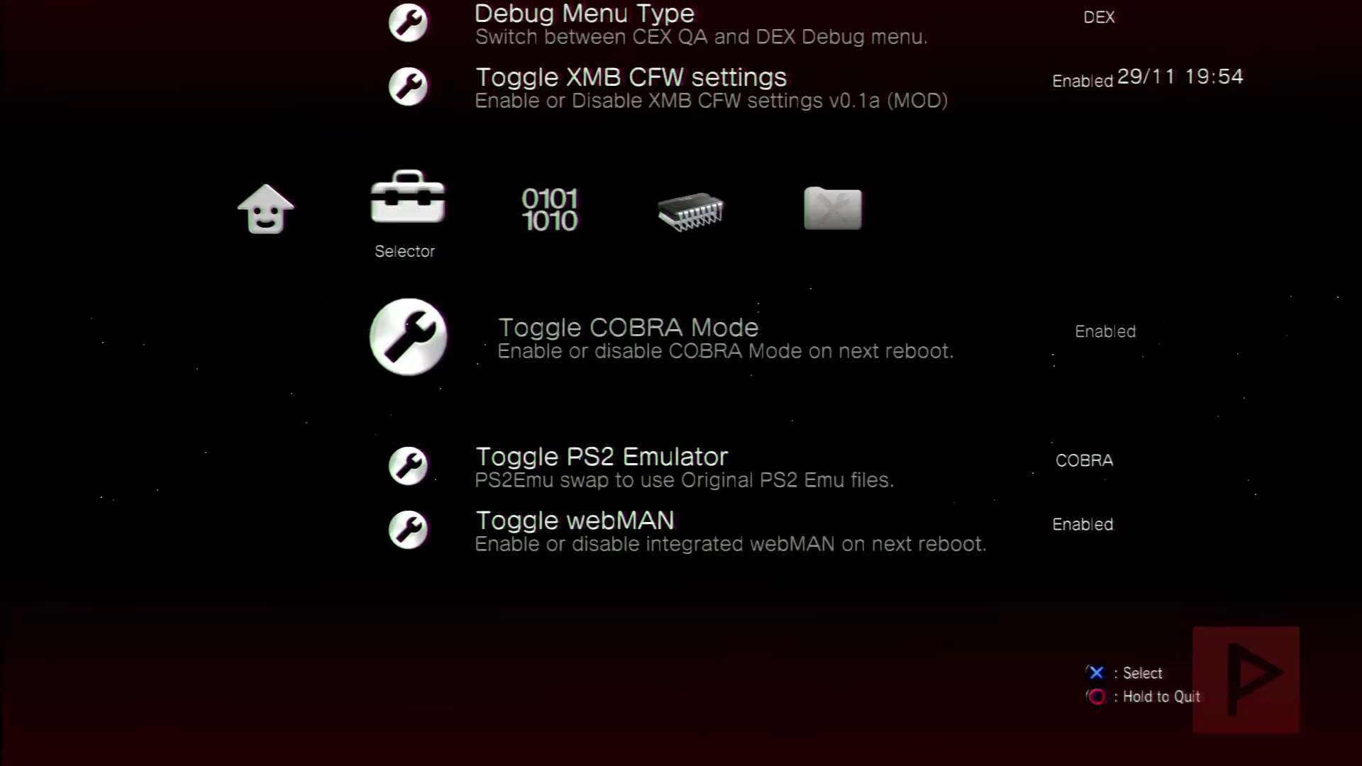
pyautogui.press('Down')
pyautogui.press('Down')
pyautogui.press('Up')
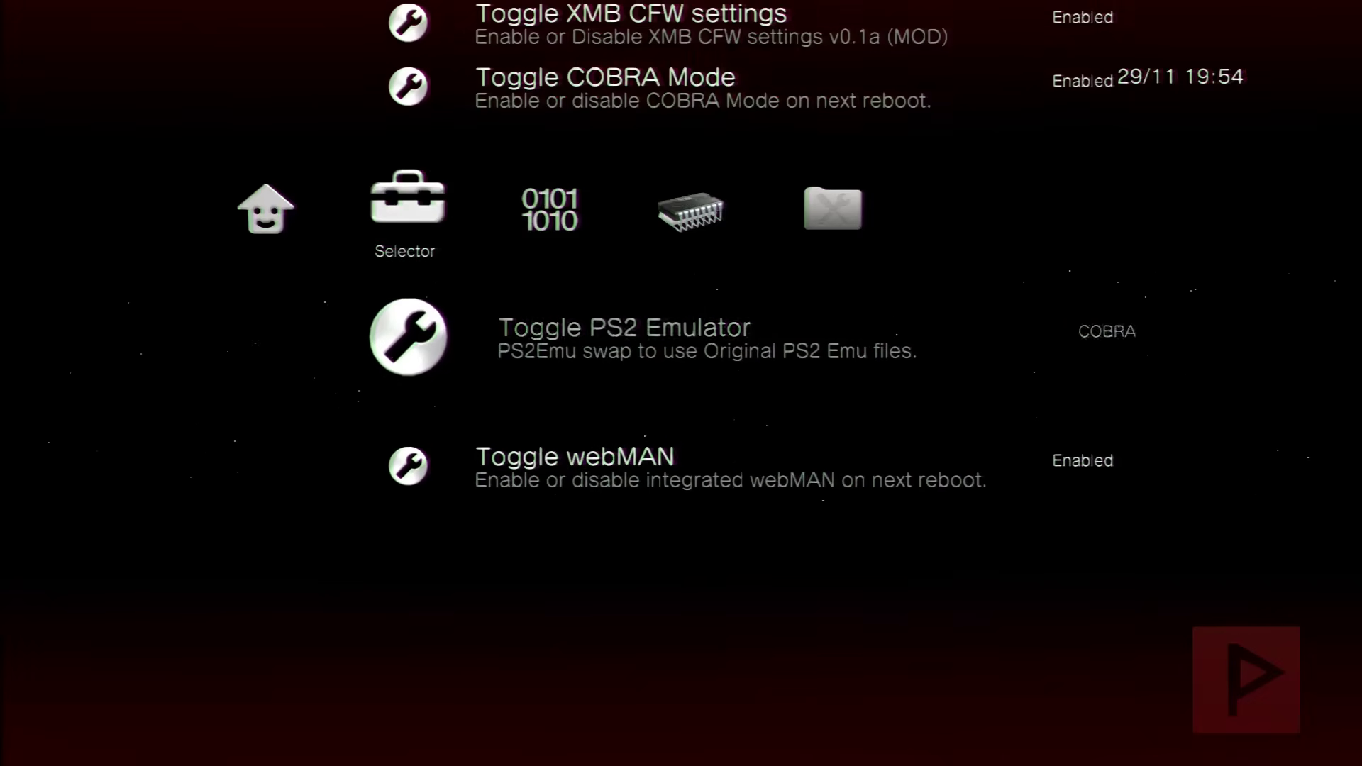
pyautogui.press('Up')
pyautogui.press('Up')
pyautogui.press('Up')
pyautogui.press('Up')
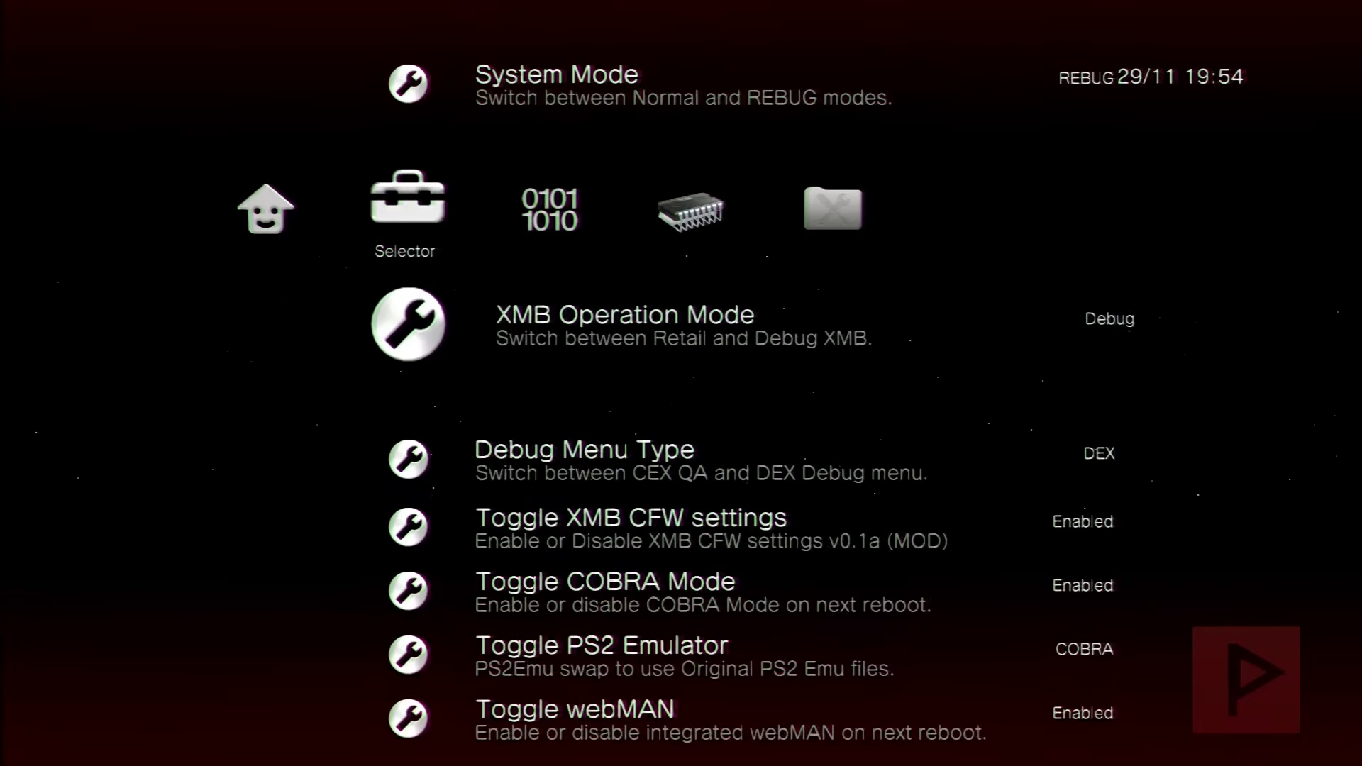
pyautogui.press('Up')
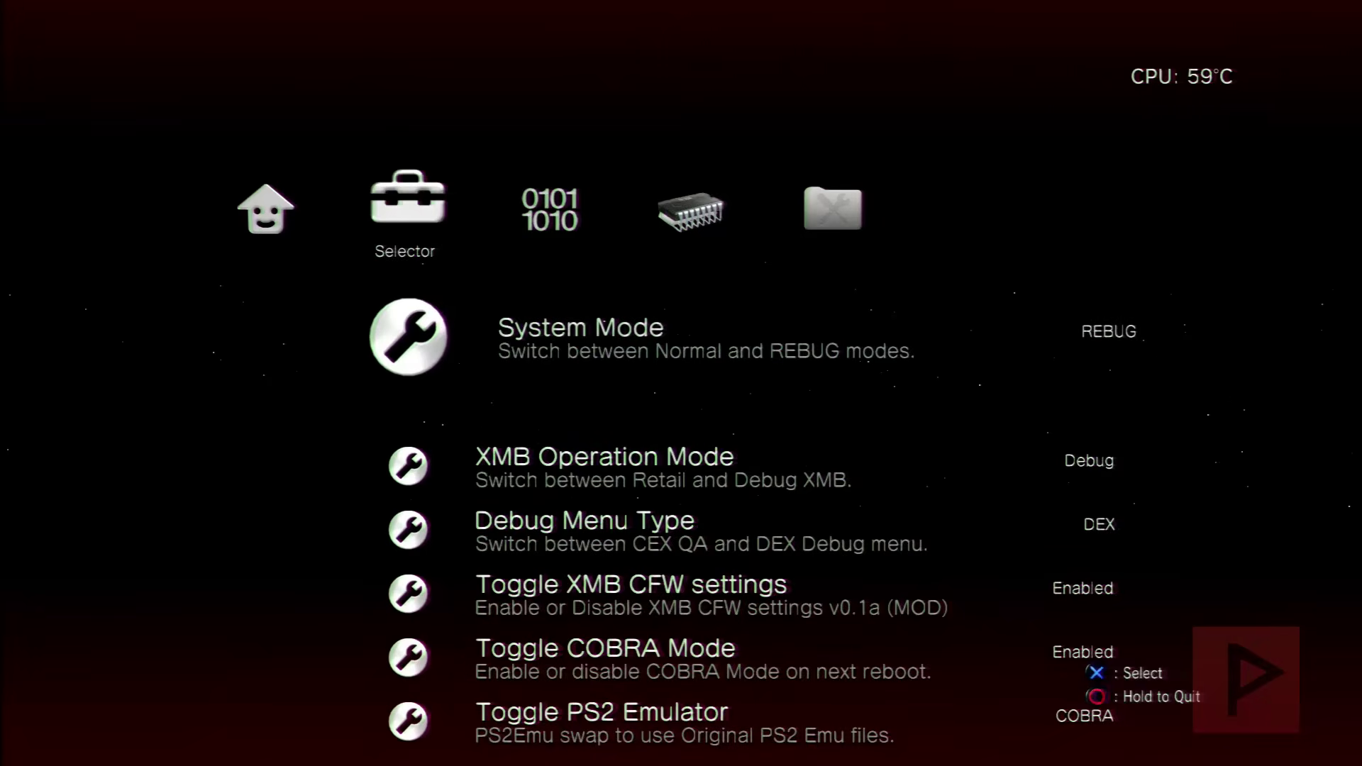
# Go back to the System options and quit Rebug Toolbox without changes
pyautogui.press('Left')
pyautogui.press('Down')
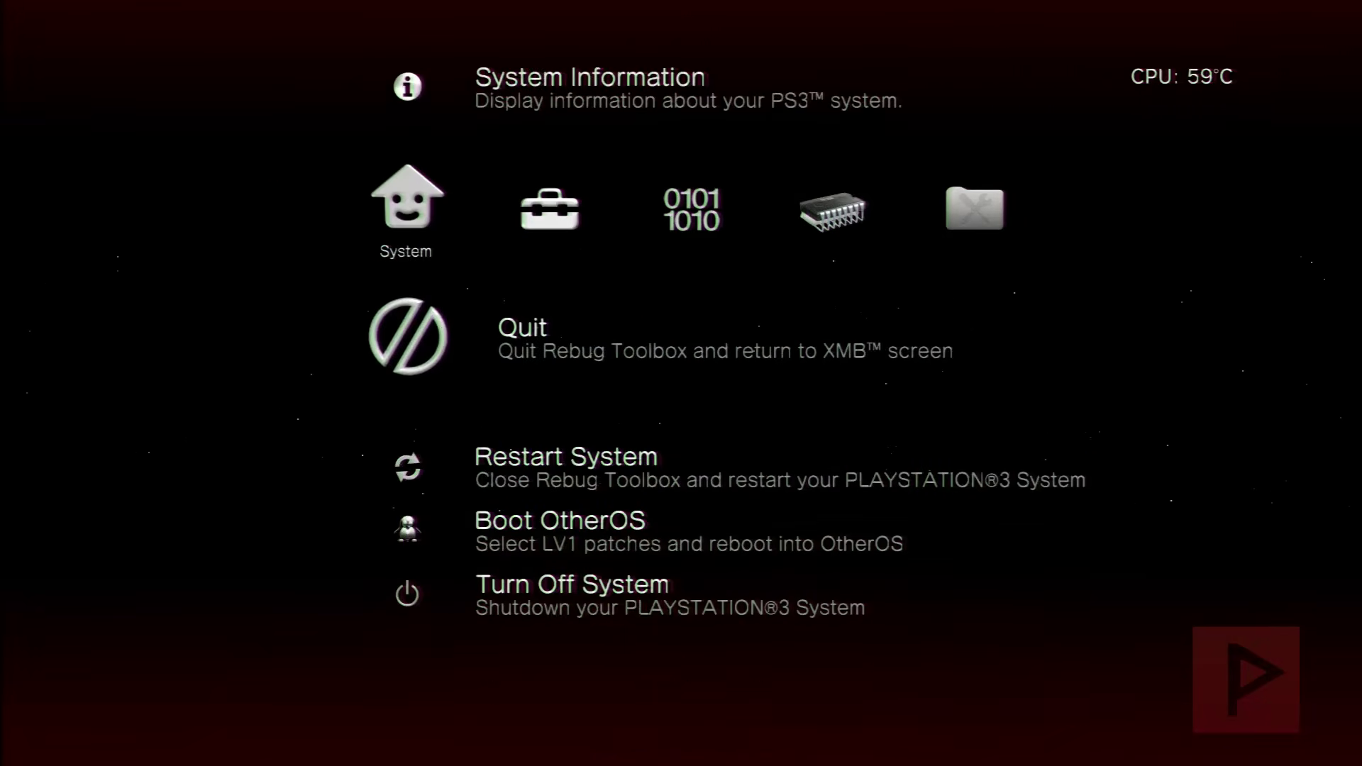
pyautogui.press('Return')
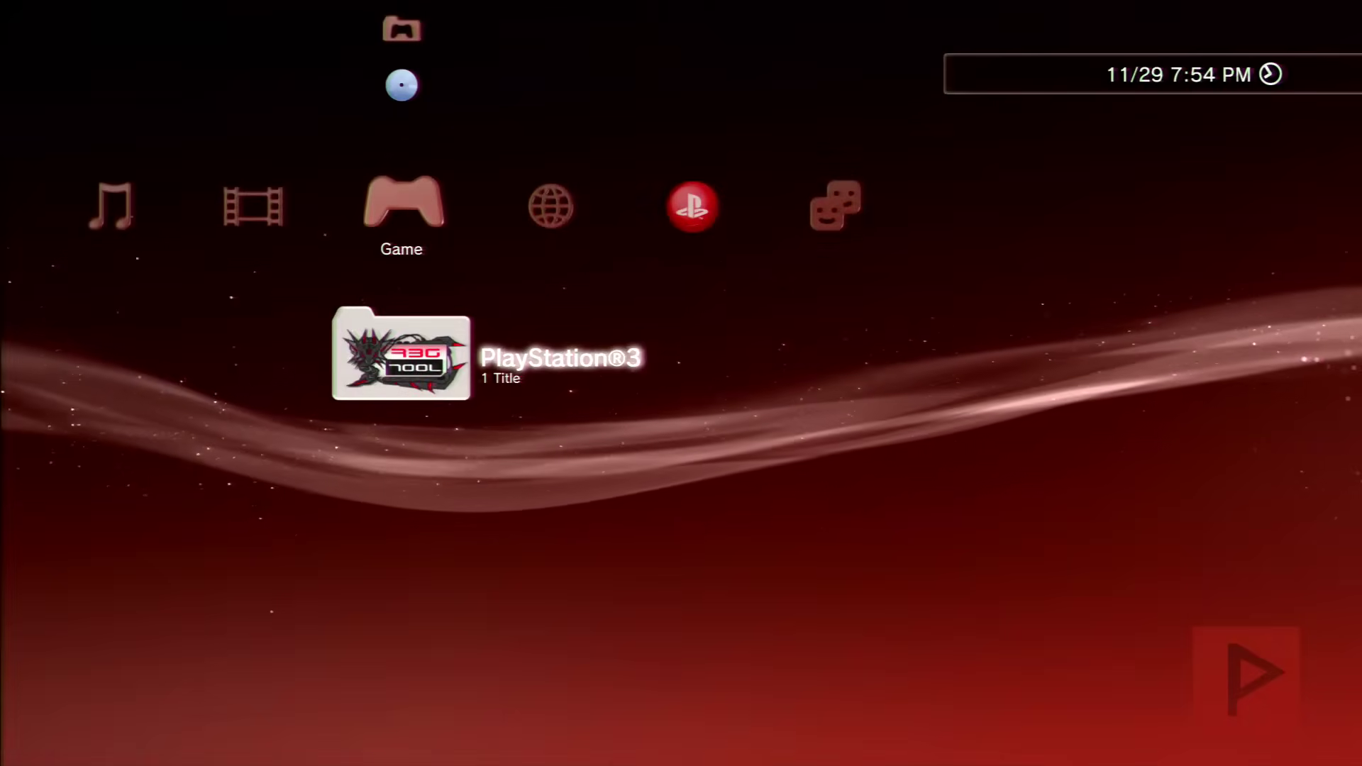
# Install multiMAN_04.82.00_BASE (35 MB) from the USB's Standard source to 100%
pyautogui.press('Up')
pyautogui.press('Up')
pyautogui.press('Up')
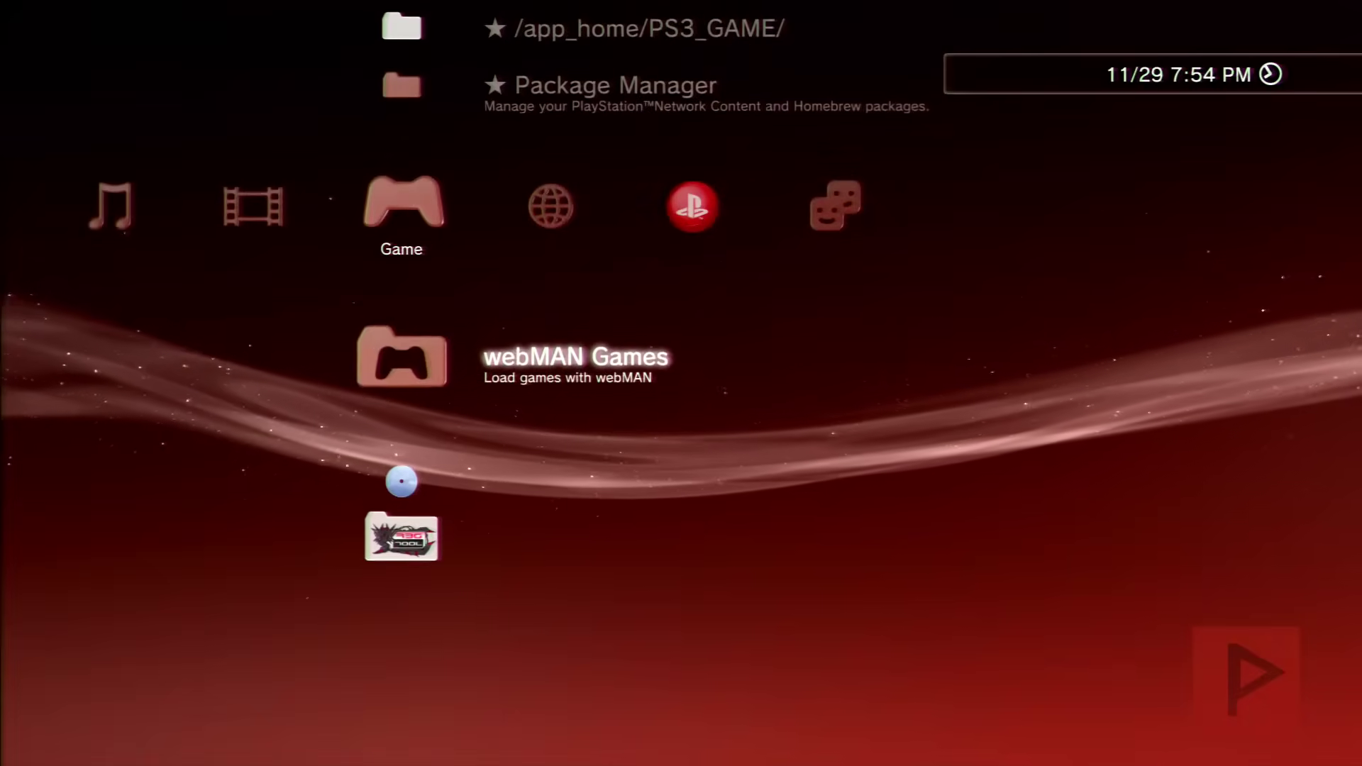
pyautogui.press('Return')
pyautogui.press('Down')
pyautogui.press('Return')
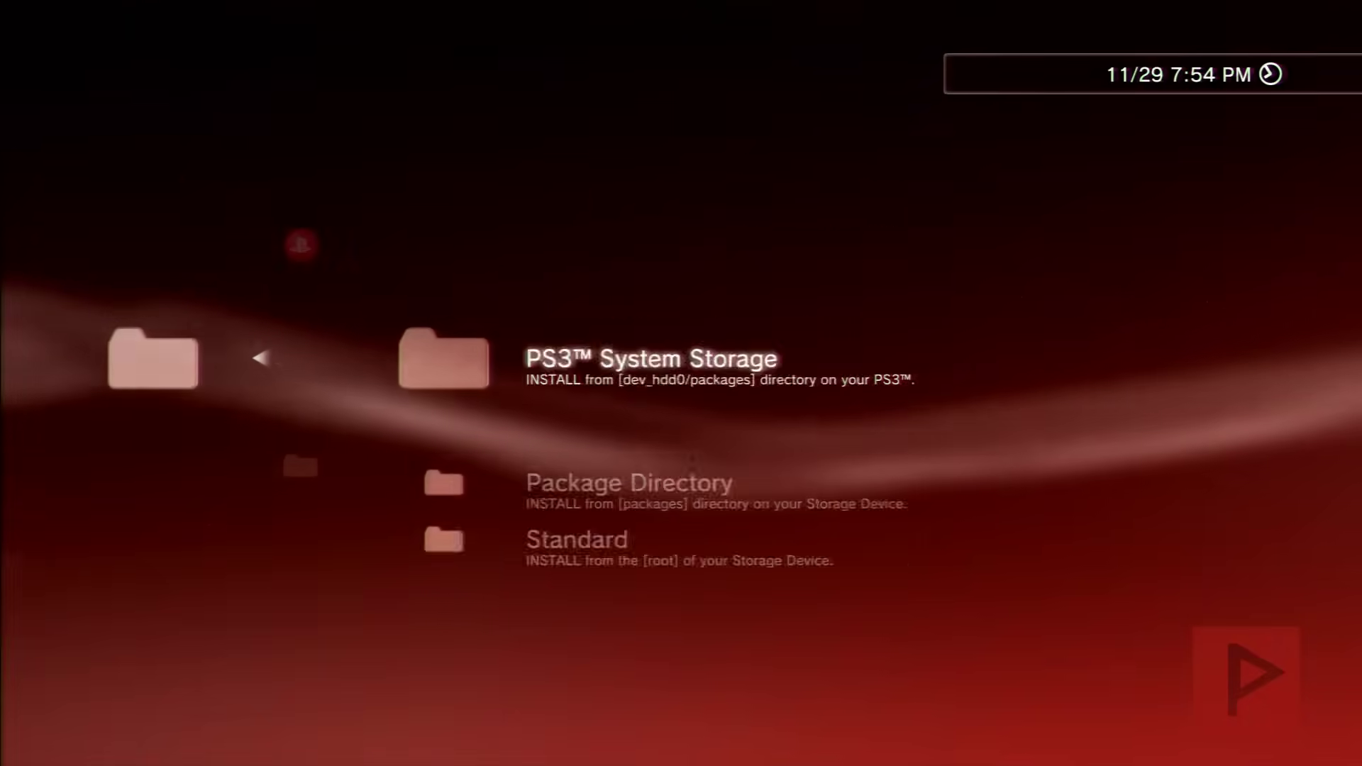
pyautogui.press('Down')
pyautogui.press('Down')
pyautogui.press('Return')
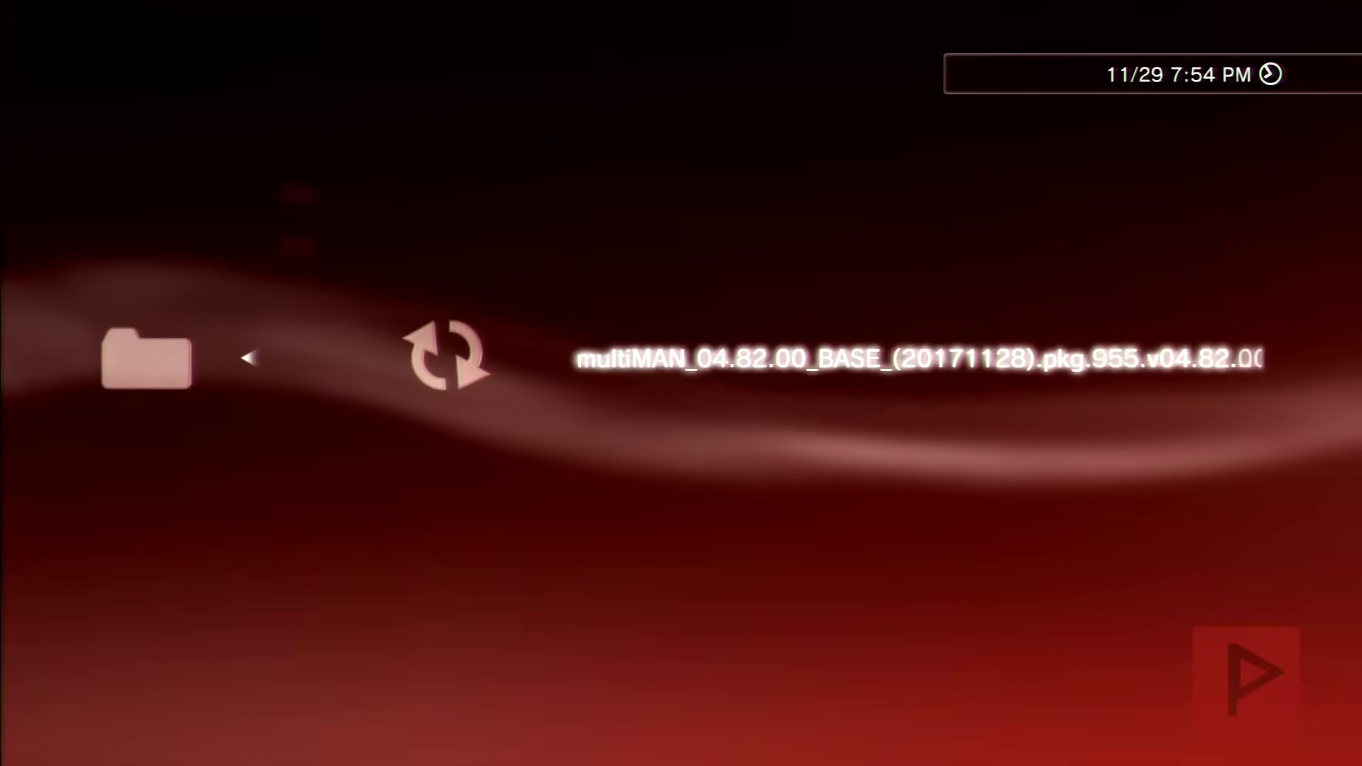
pyautogui.press('Return')
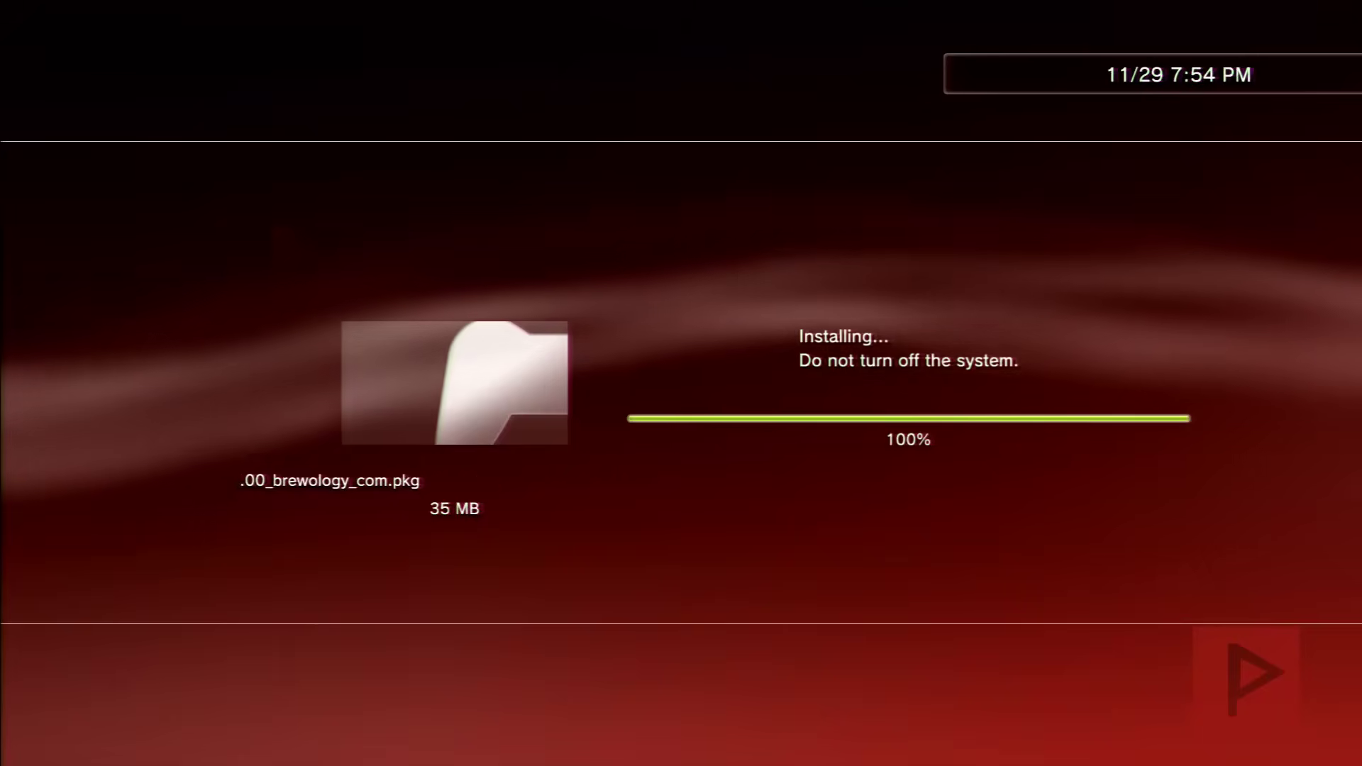
pyautogui.press('Escape')
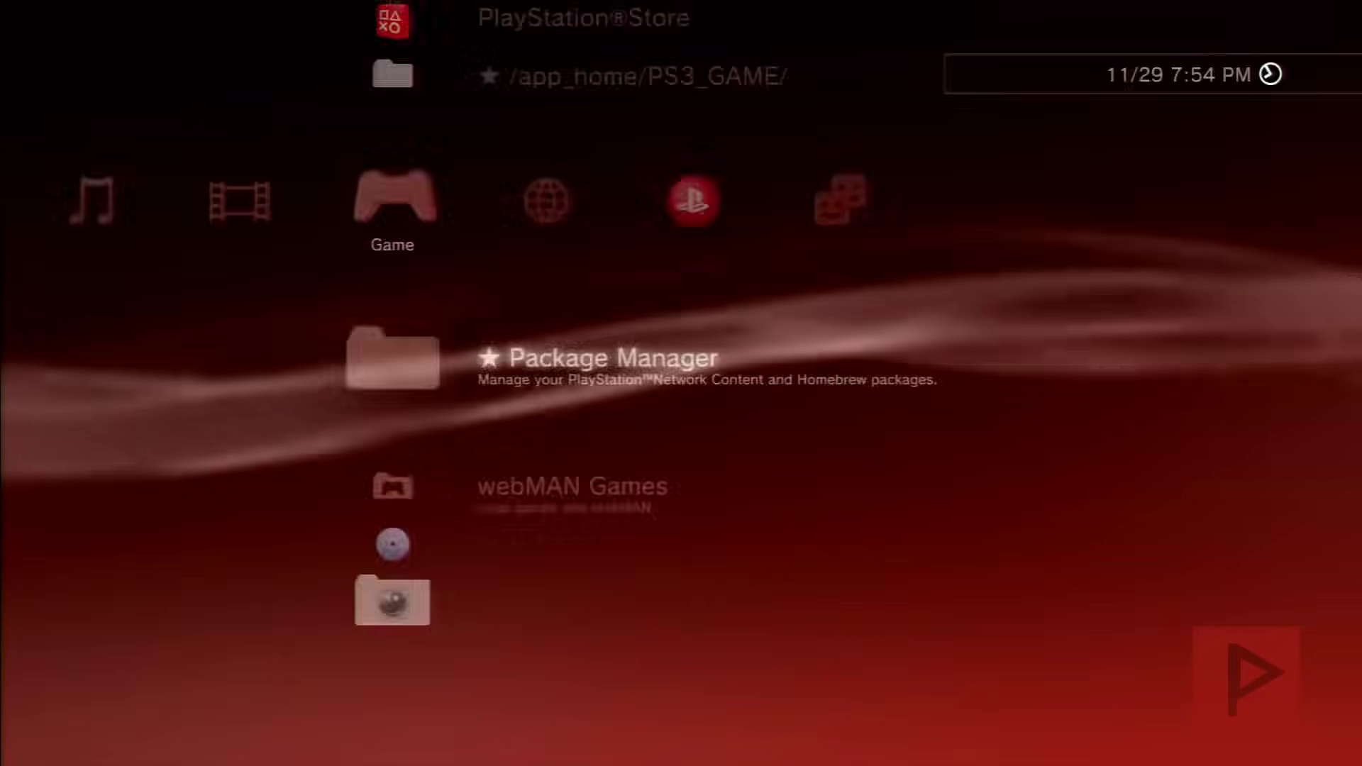
# Launch multiMAN from the PlayStation®3 folder and answer Yes on all four disclaimer pages
pyautogui.press('Down')
pyautogui.press('Down')
pyautogui.press('Down')
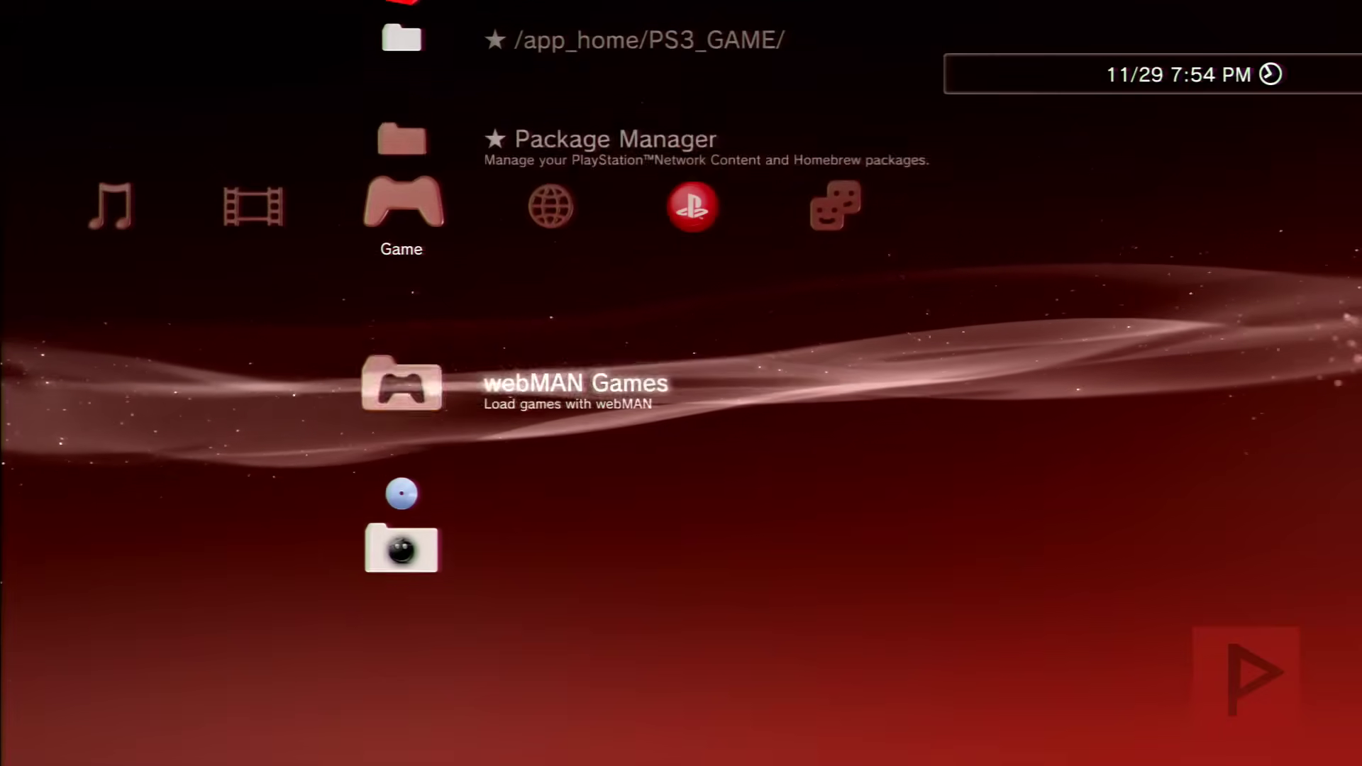
pyautogui.press('Return')
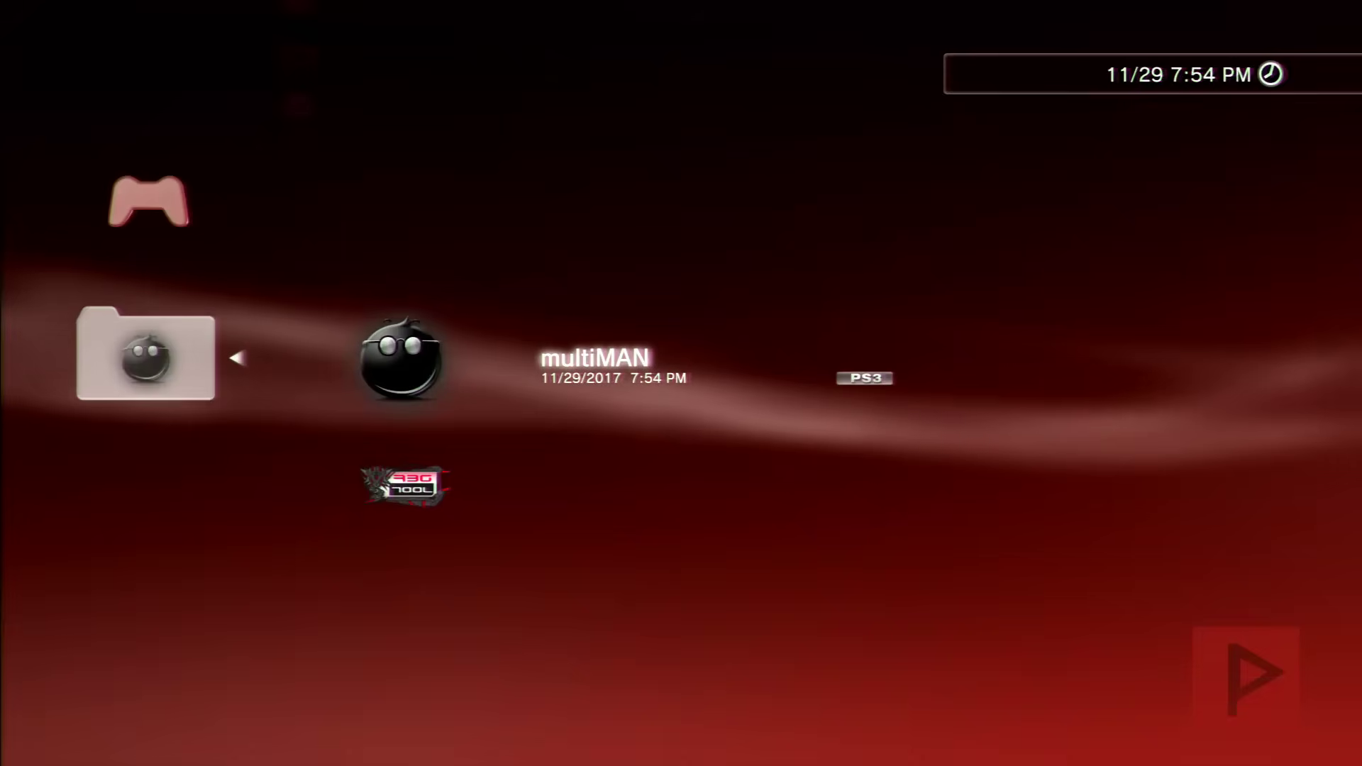
pyautogui.press('Return')
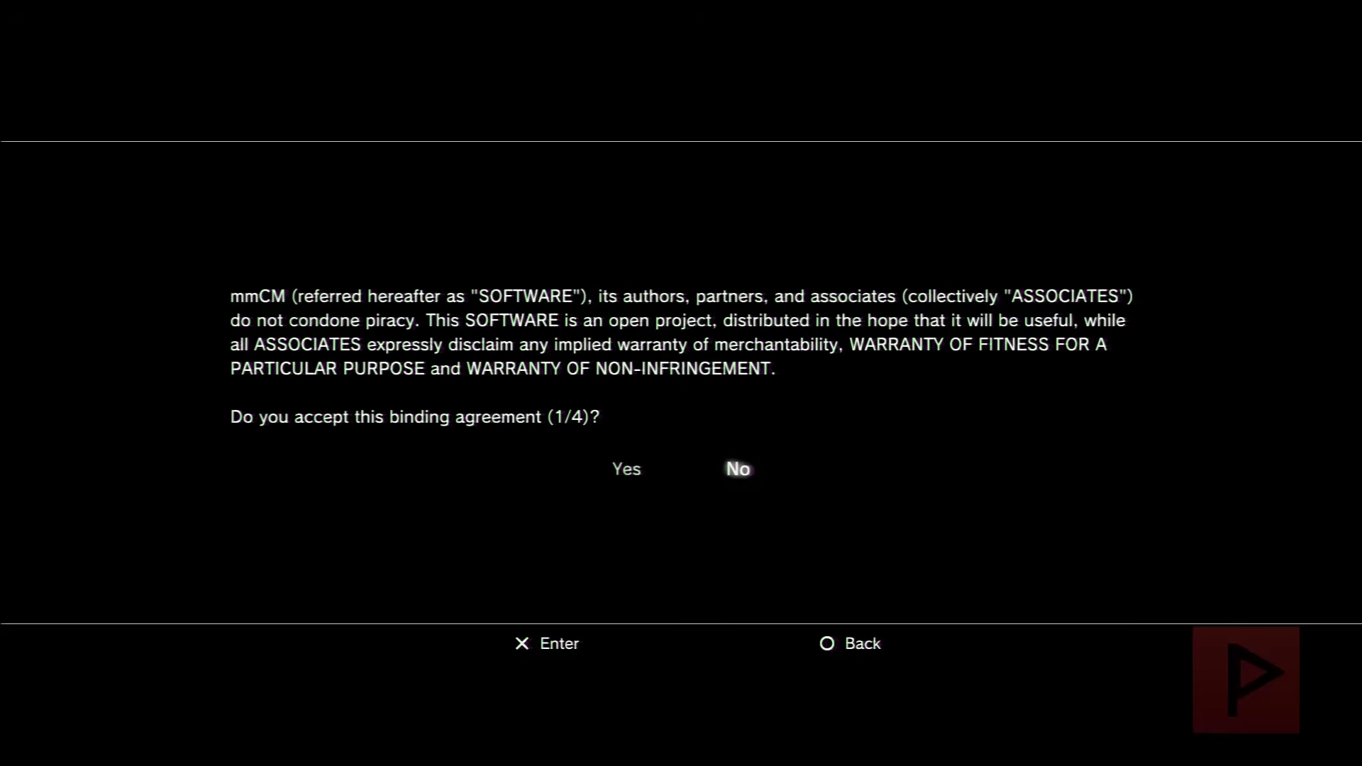
pyautogui.press('Left')
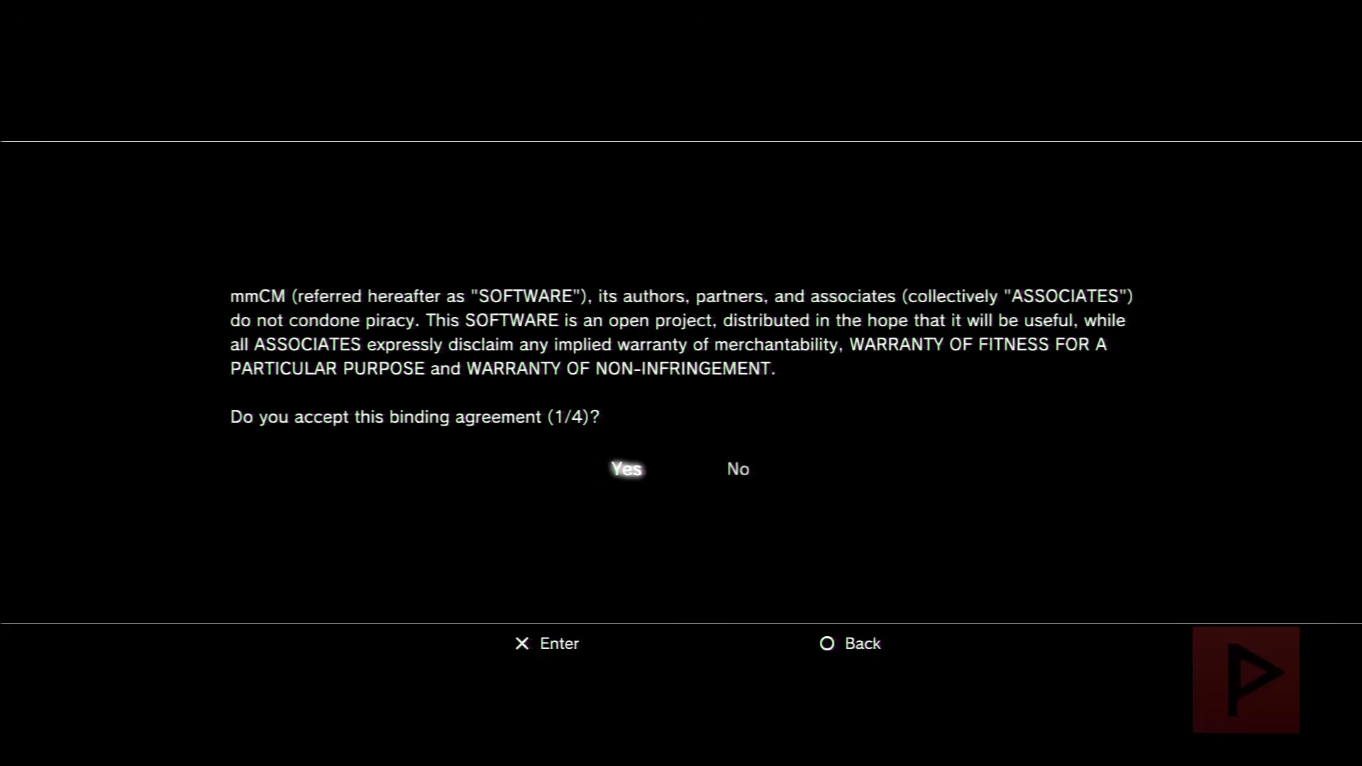
pyautogui.press('Return')
pyautogui.press('Return')
pyautogui.press('Return')
pyautogui.press('Return')
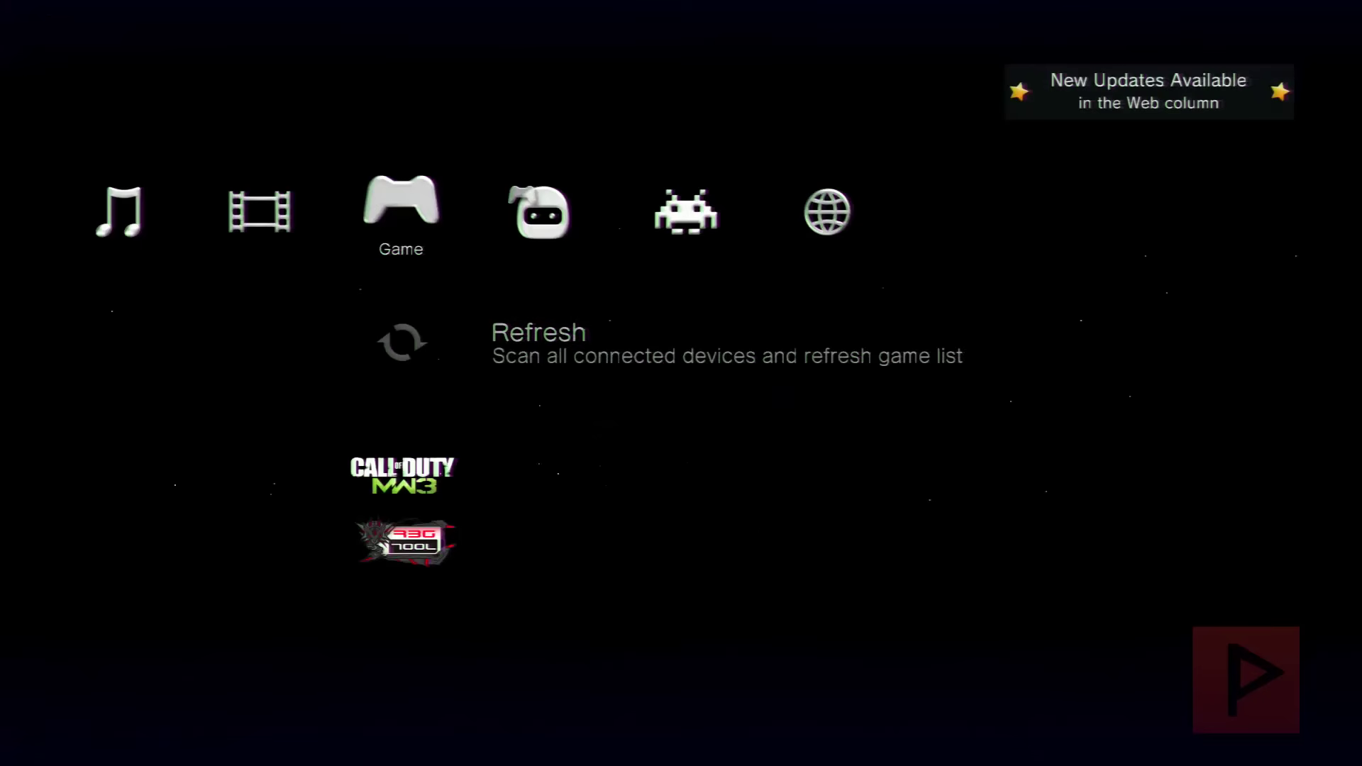
# In multiMAN's Settings column, change Theme Audio from Music to Disable
pyautogui.press('Left')
pyautogui.press('Left')
pyautogui.press('Left')
pyautogui.press('Left')
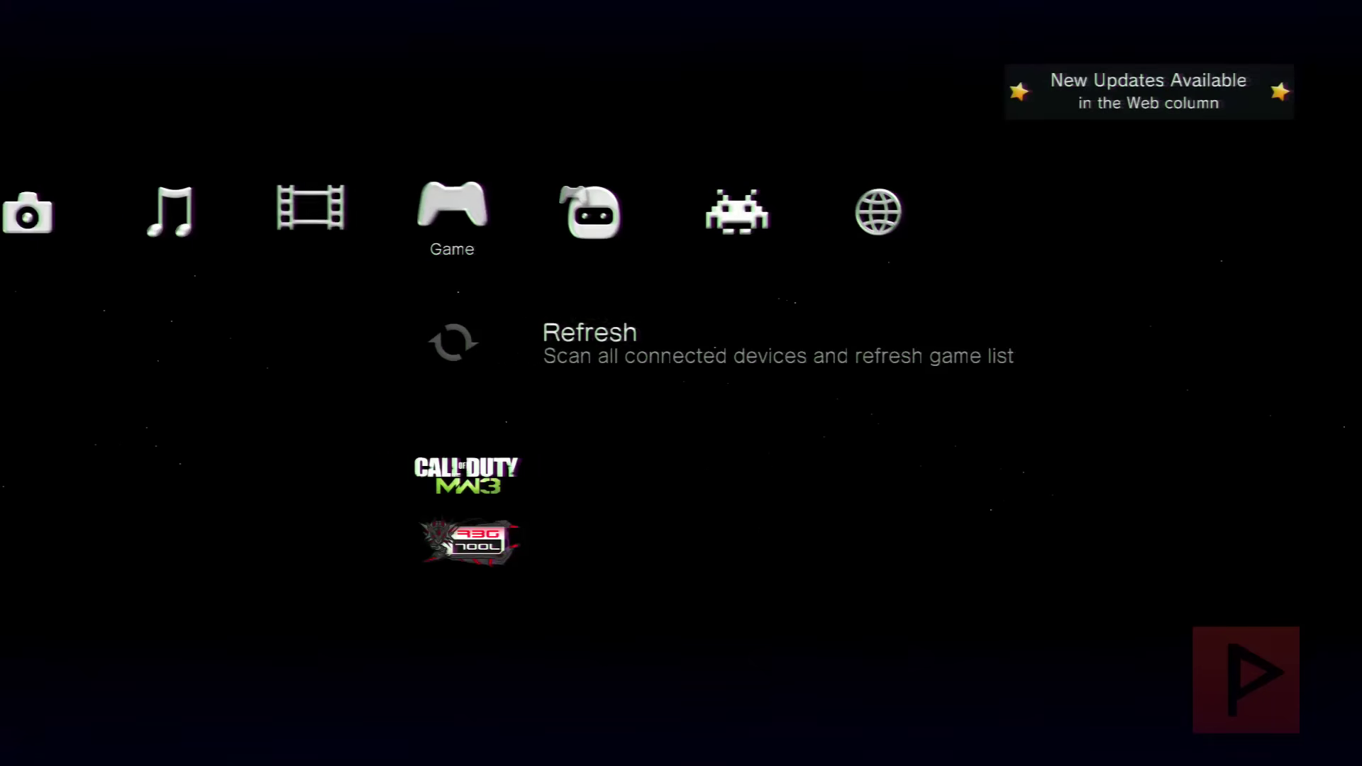
pyautogui.press('Down')
pyautogui.press('Down')
pyautogui.press('Down')
pyautogui.press('Down')
pyautogui.press('Down')
pyautogui.press('Down')
pyautogui.press('Down')
pyautogui.press('Down')
pyautogui.press('Down')
pyautogui.press('Down')
pyautogui.press('Down')
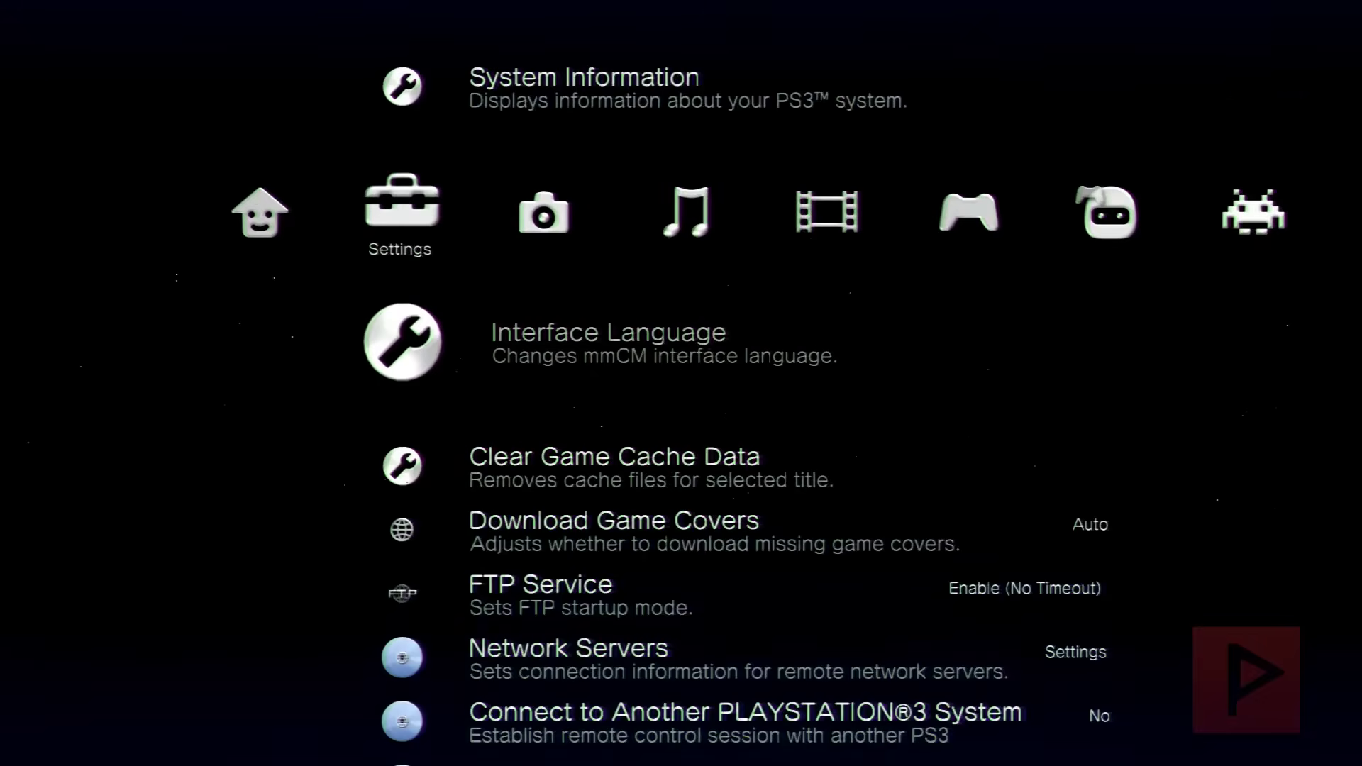
pyautogui.press('Down')
pyautogui.press('Down')
pyautogui.press('Down')
pyautogui.press('Down')
pyautogui.press('Down')
pyautogui.press('Down')
pyautogui.press('Down')
pyautogui.press('Down')
pyautogui.press('Down')
pyautogui.press('Down')
pyautogui.press('Down')
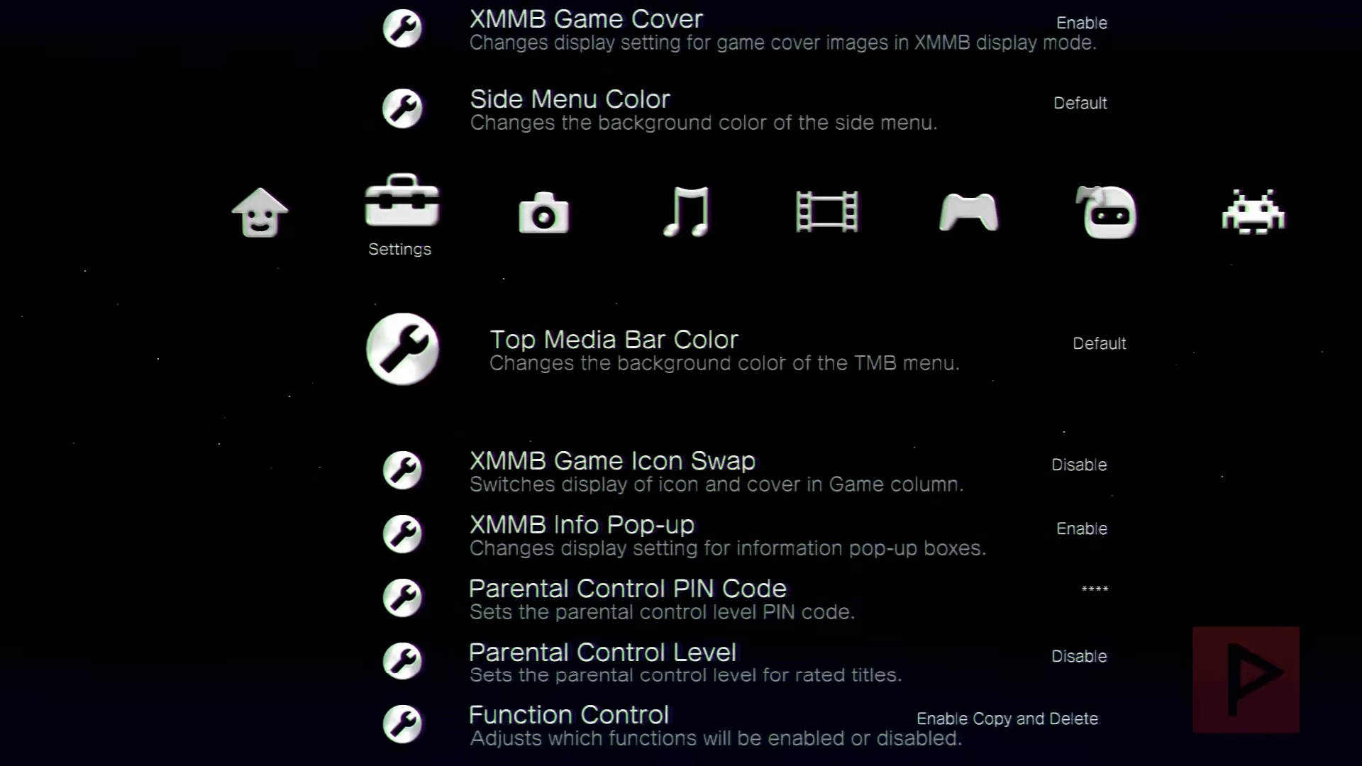
pyautogui.press('Down')
pyautogui.press('Down')
pyautogui.press('Down')
pyautogui.press('Down')
pyautogui.press('Down')
pyautogui.press('Down')
pyautogui.press('Down')
pyautogui.press('Down')
pyautogui.press('Down')
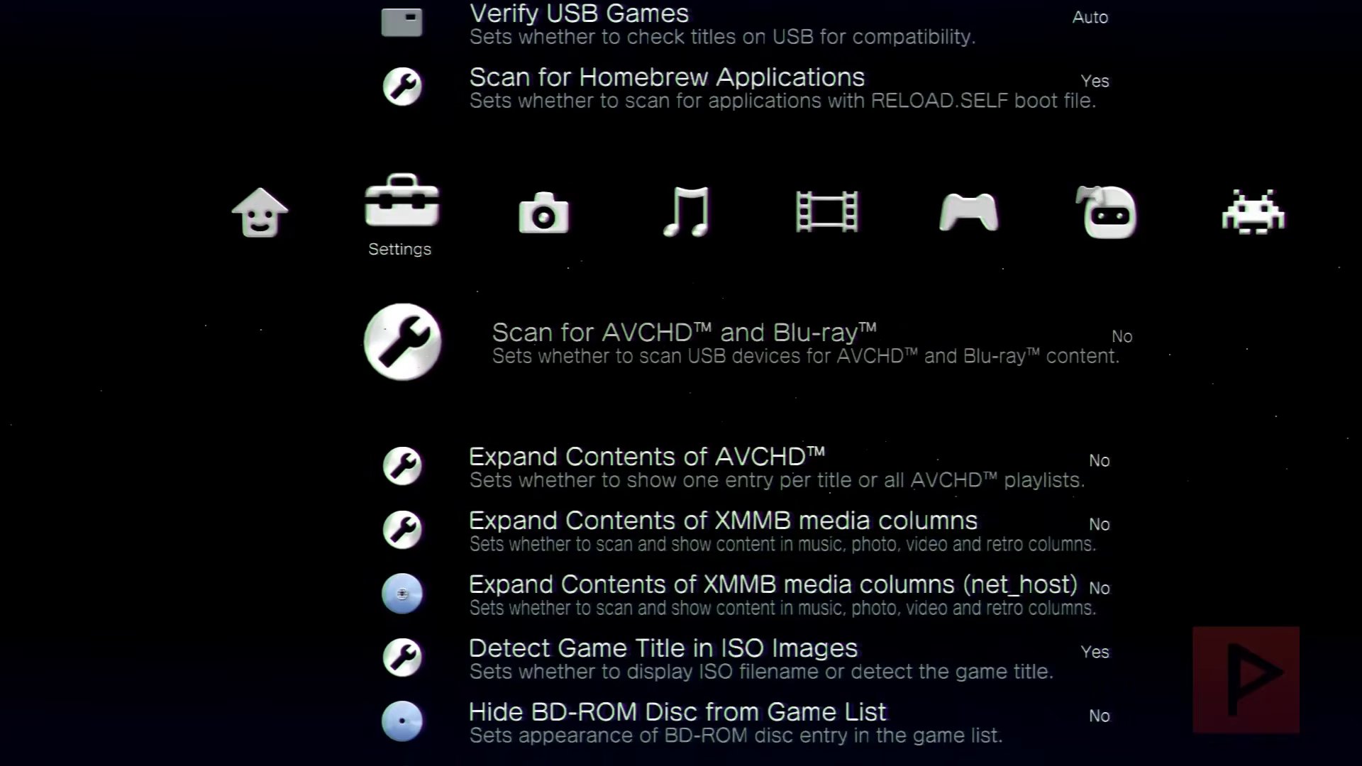
pyautogui.press('Down')
pyautogui.press('Down')
pyautogui.press('Down')
pyautogui.press('Down')
pyautogui.press('Down')
pyautogui.press('Down')
pyautogui.press('Down')
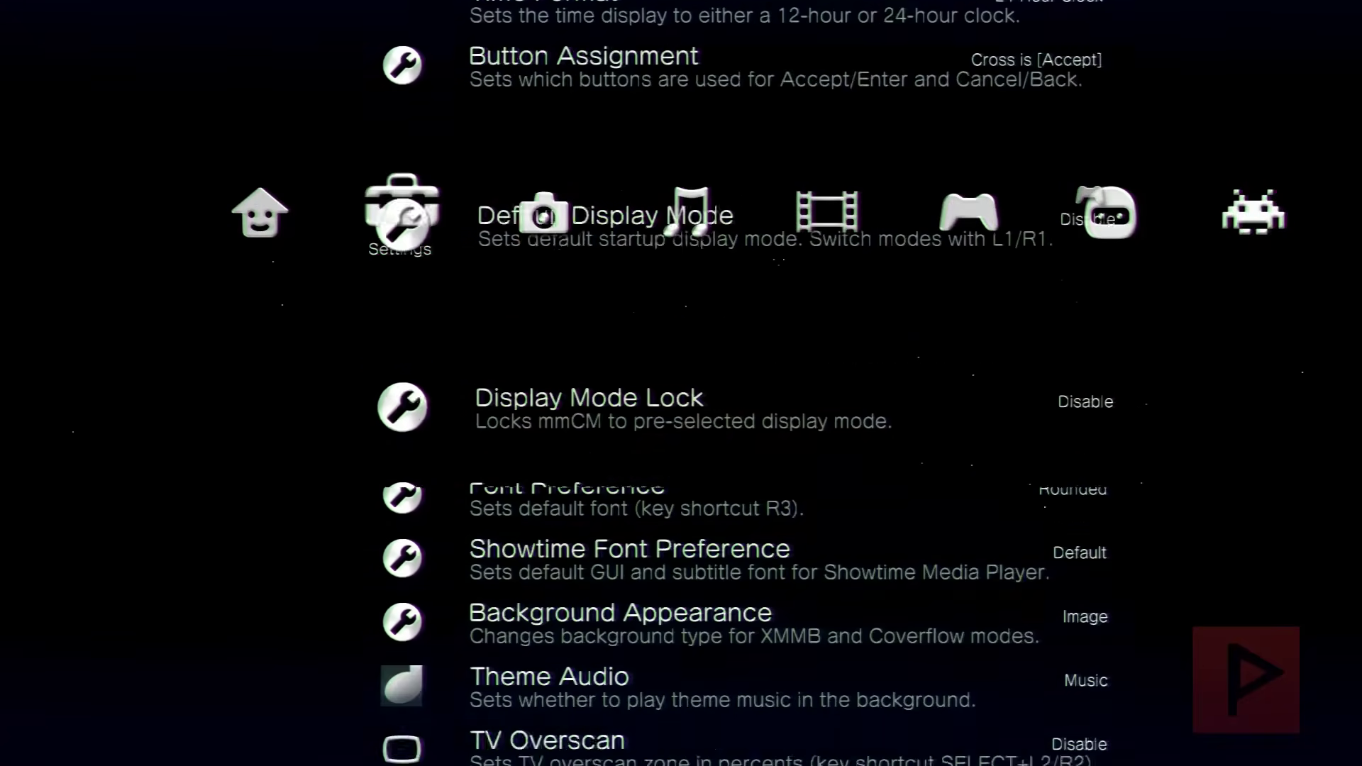
pyautogui.press('Return')
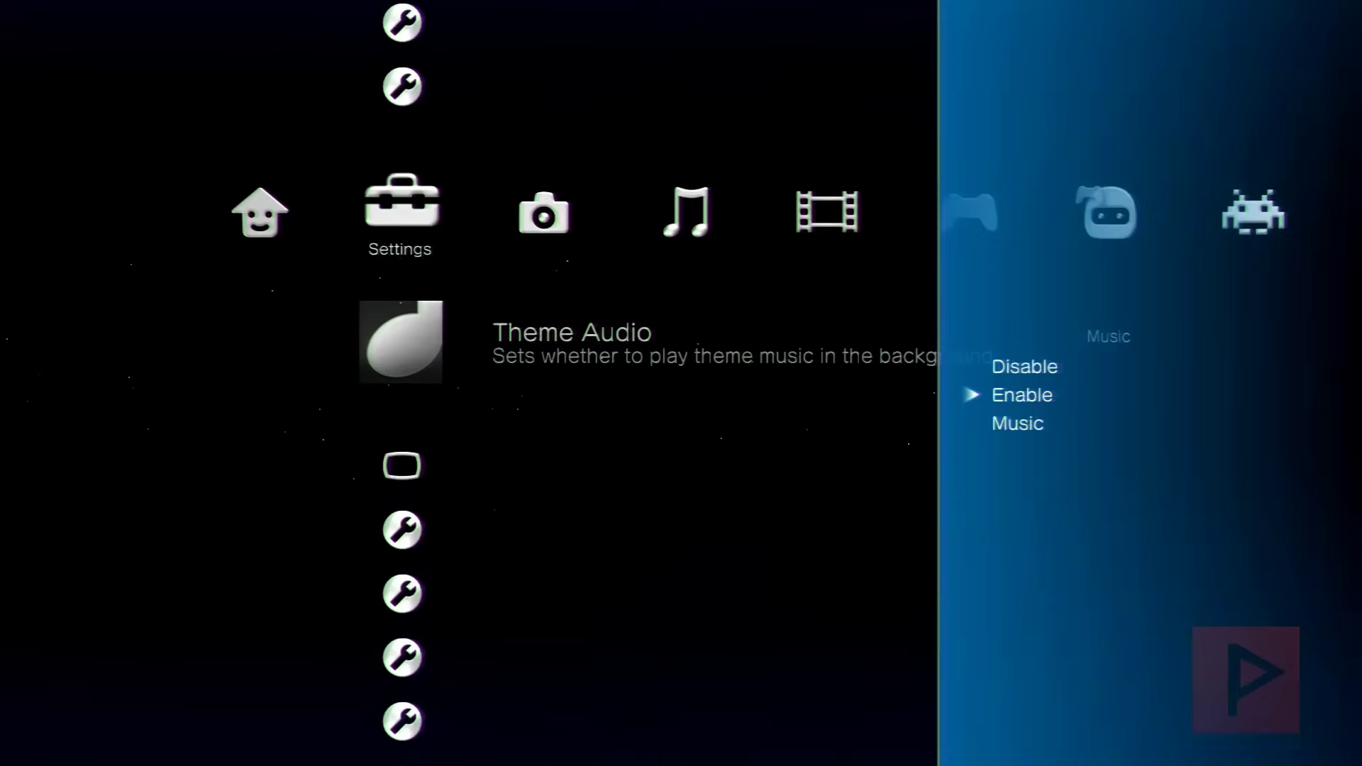
pyautogui.press('Return')
pyautogui.press('Return')
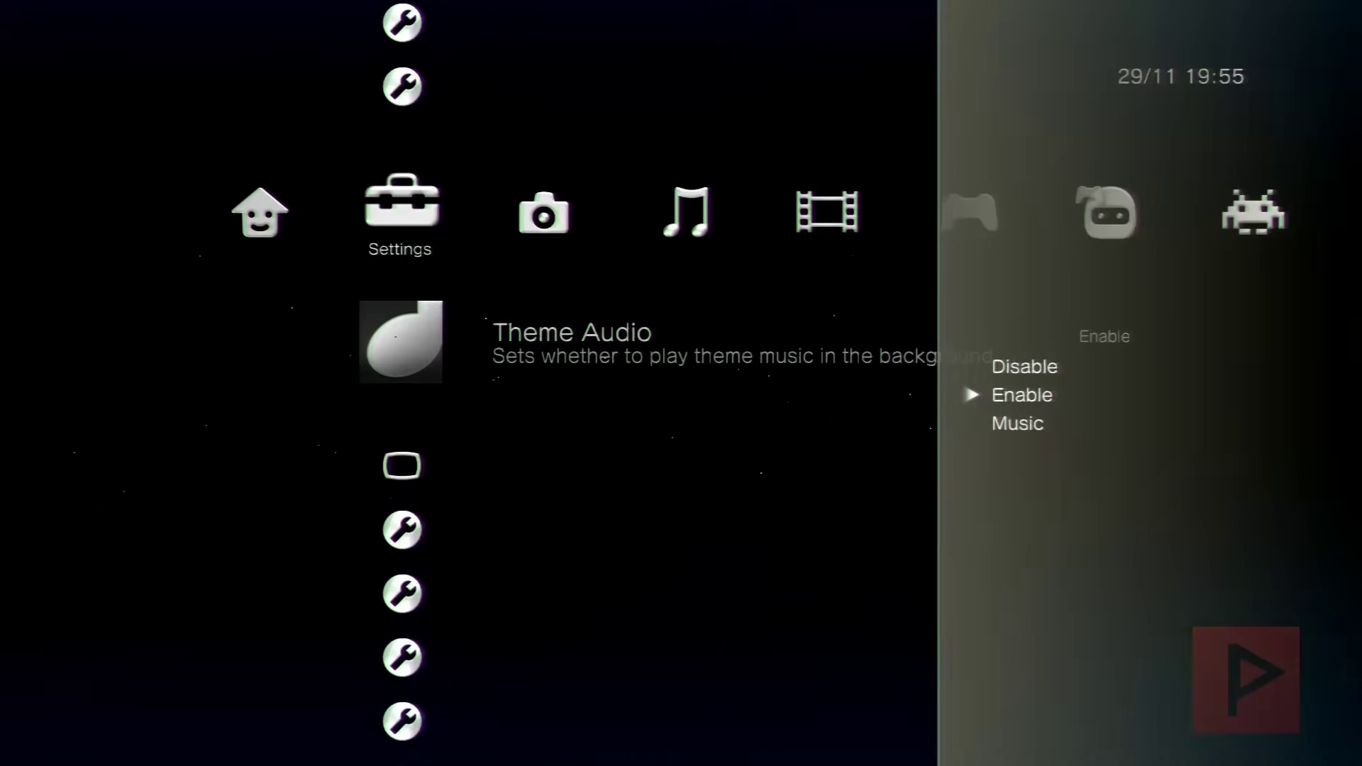
pyautogui.press('Return')
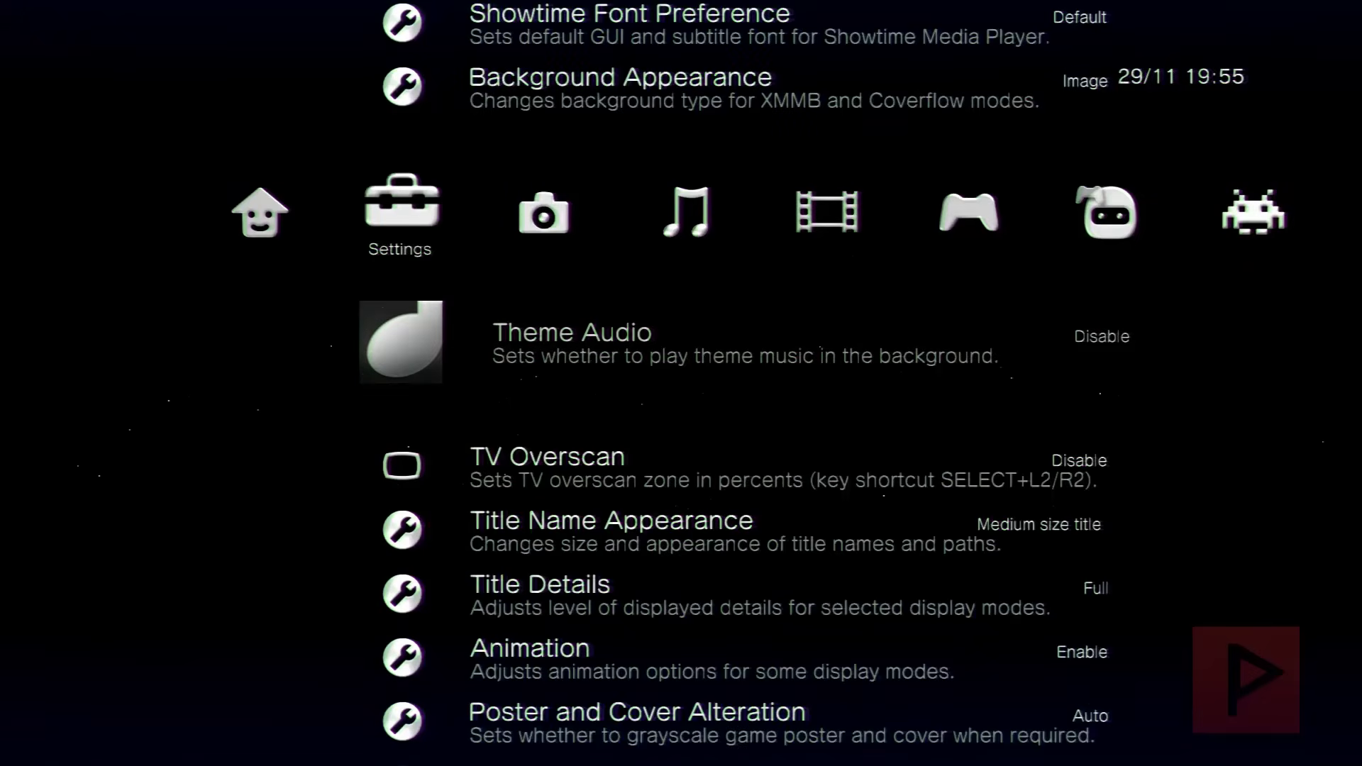
pyautogui.press('Right')
pyautogui.press('Right')
pyautogui.press('Right')
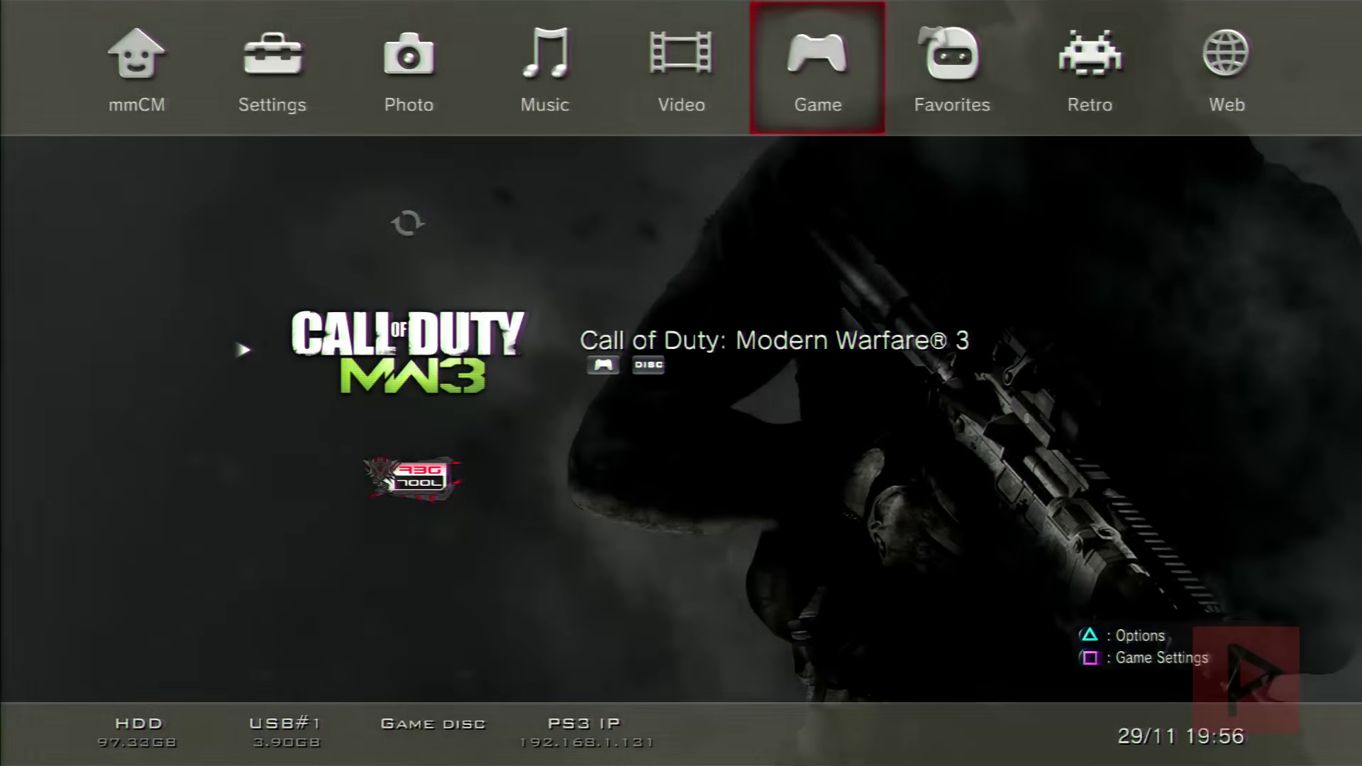
pyautogui.press('Left')
pyautogui.press('Left')
pyautogui.press('Left')
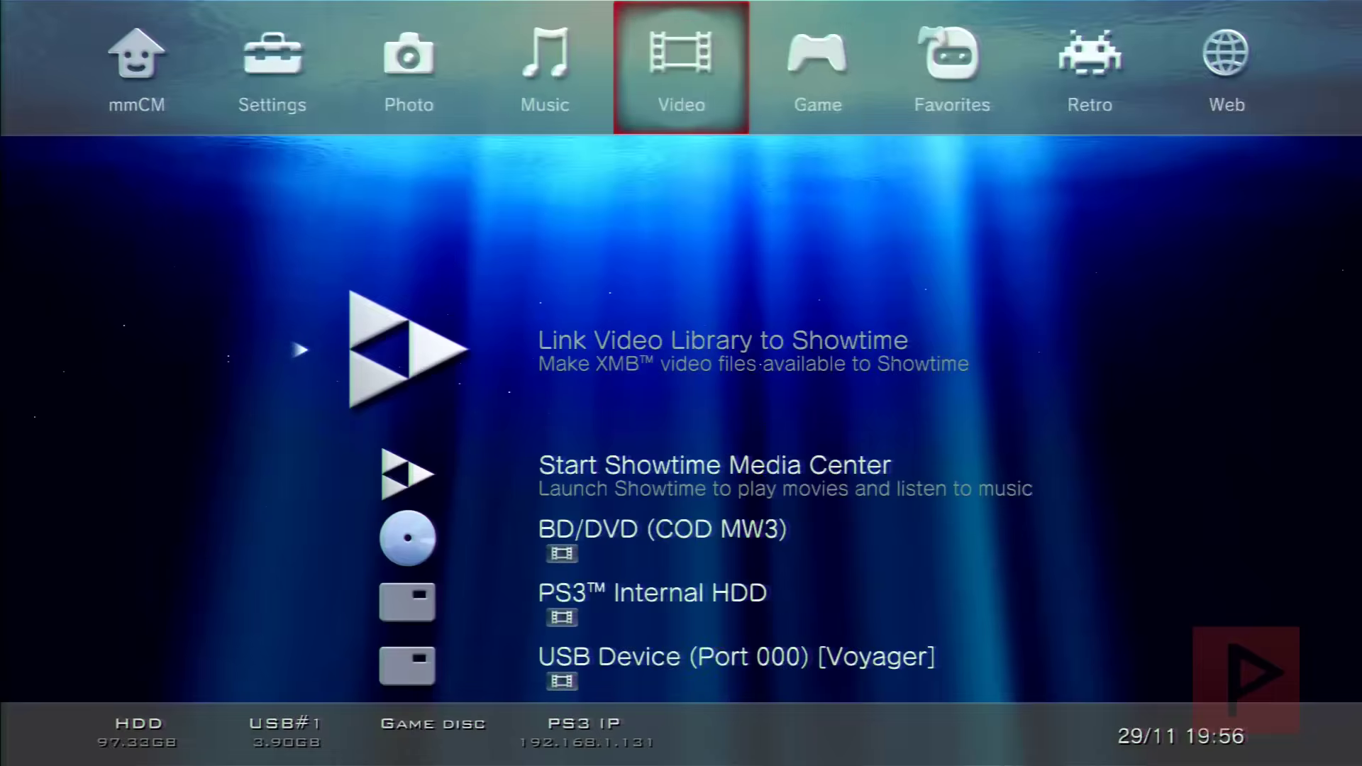
pyautogui.press('Left')
pyautogui.press('Left')
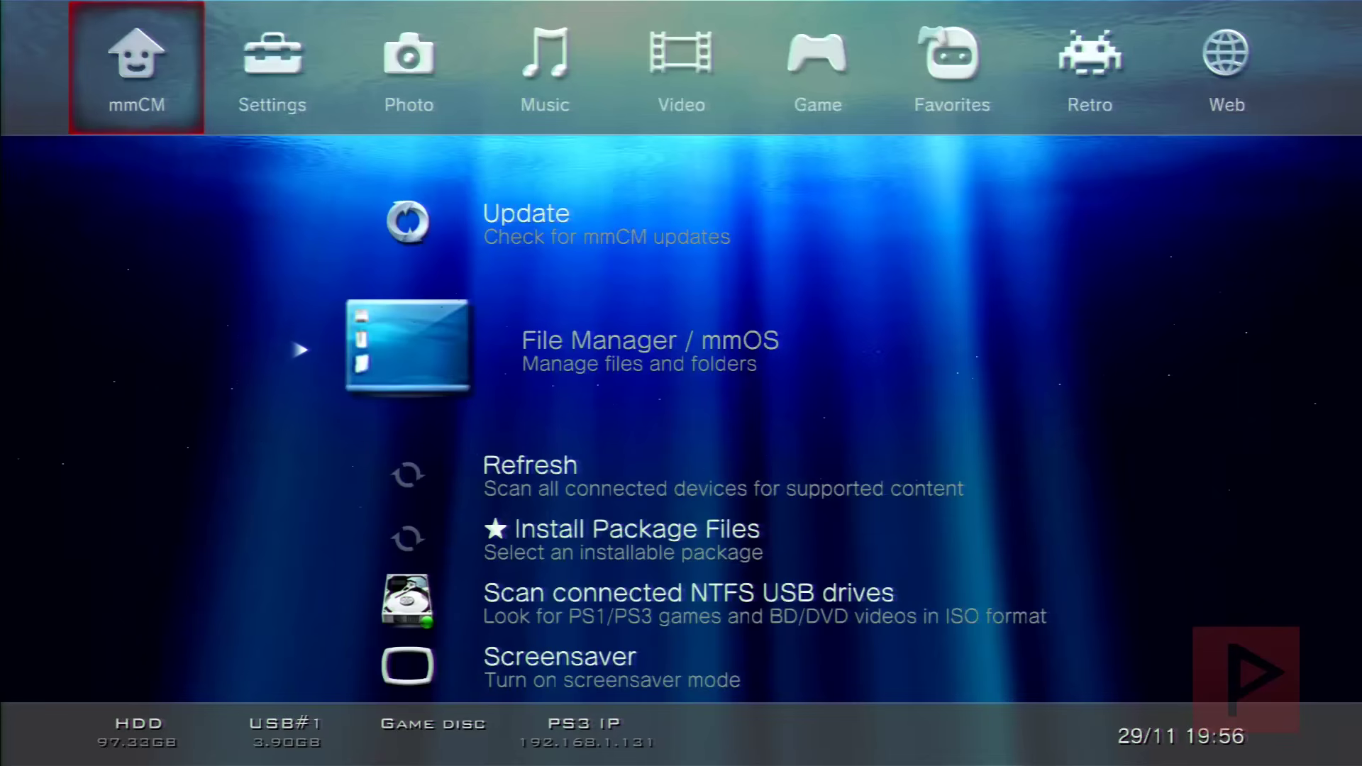
pyautogui.press('Return')
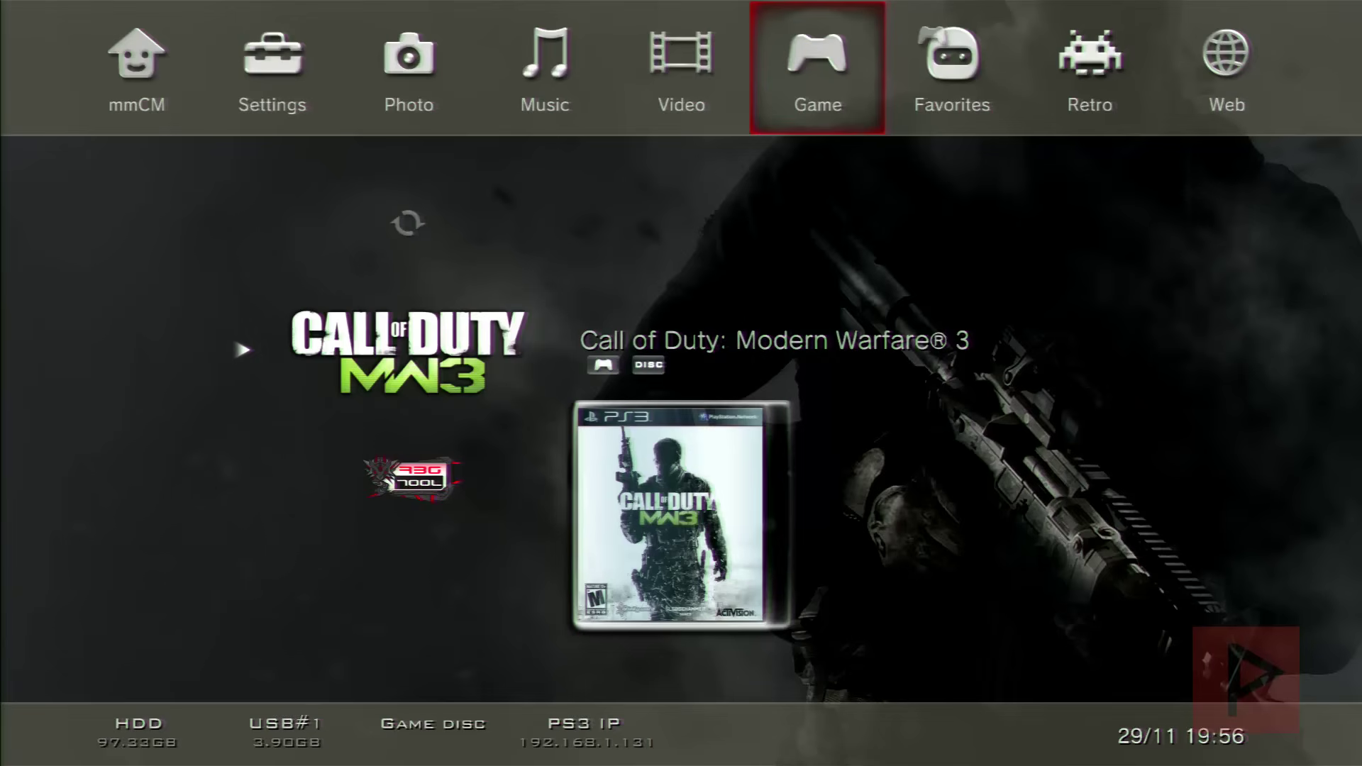
# Create an ISO of Call of Duty MW3 on the PS3 HDD (/dev_hdd0)
pyautogui.press('Menu')
pyautogui.press('Down')
pyautogui.press('Down')
pyautogui.press('Down')
pyautogui.press('Down')
pyautogui.press('Down')
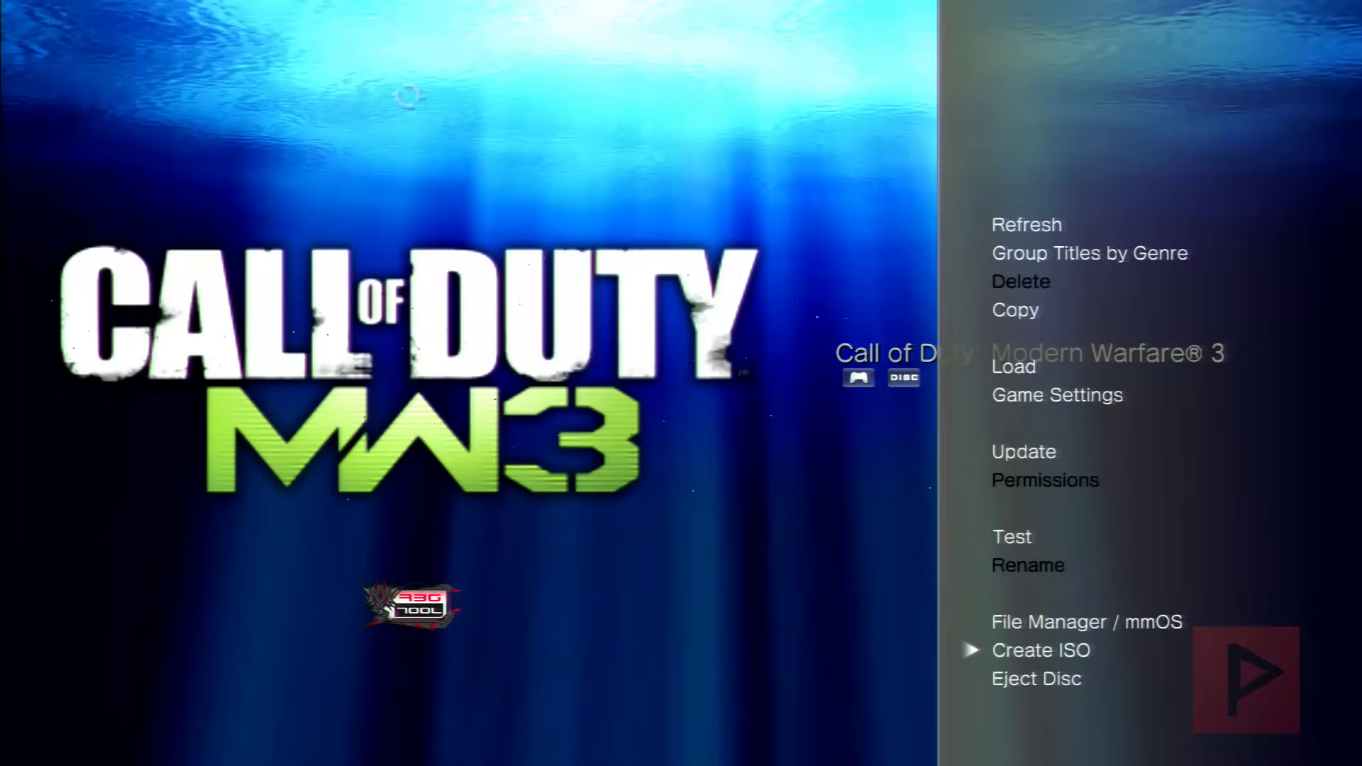
pyautogui.press('Return')
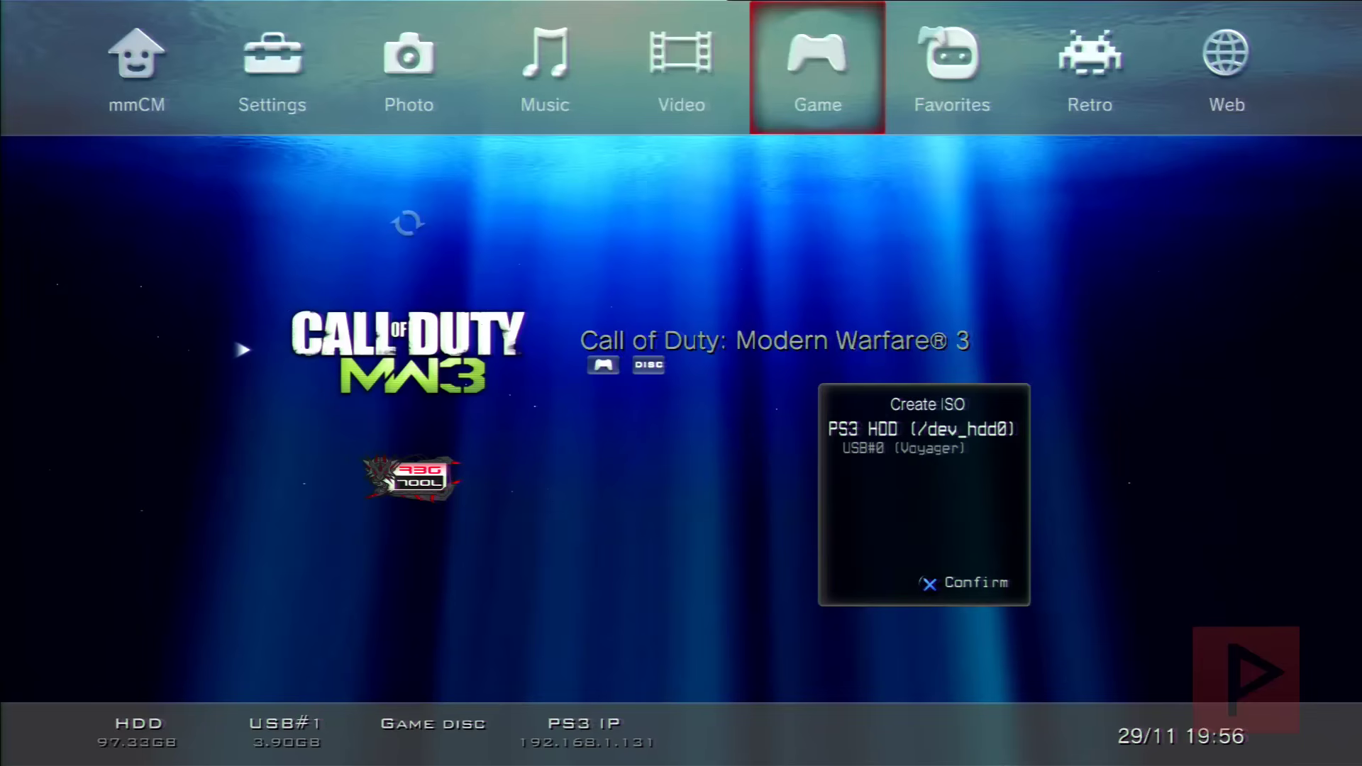
pyautogui.press('Return')
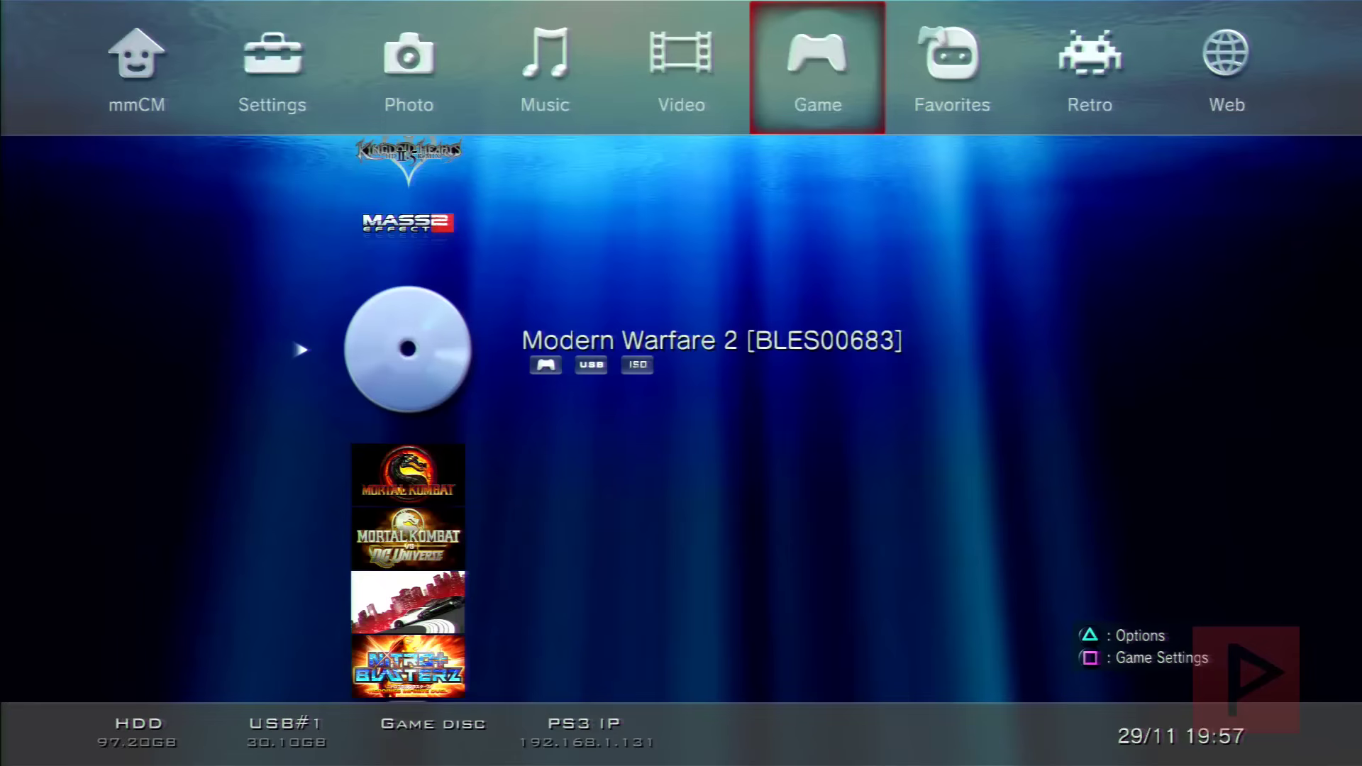
# Select Mortal Kombat Komplete Edition from the USB#1 game list and mount it
pyautogui.press('Down')
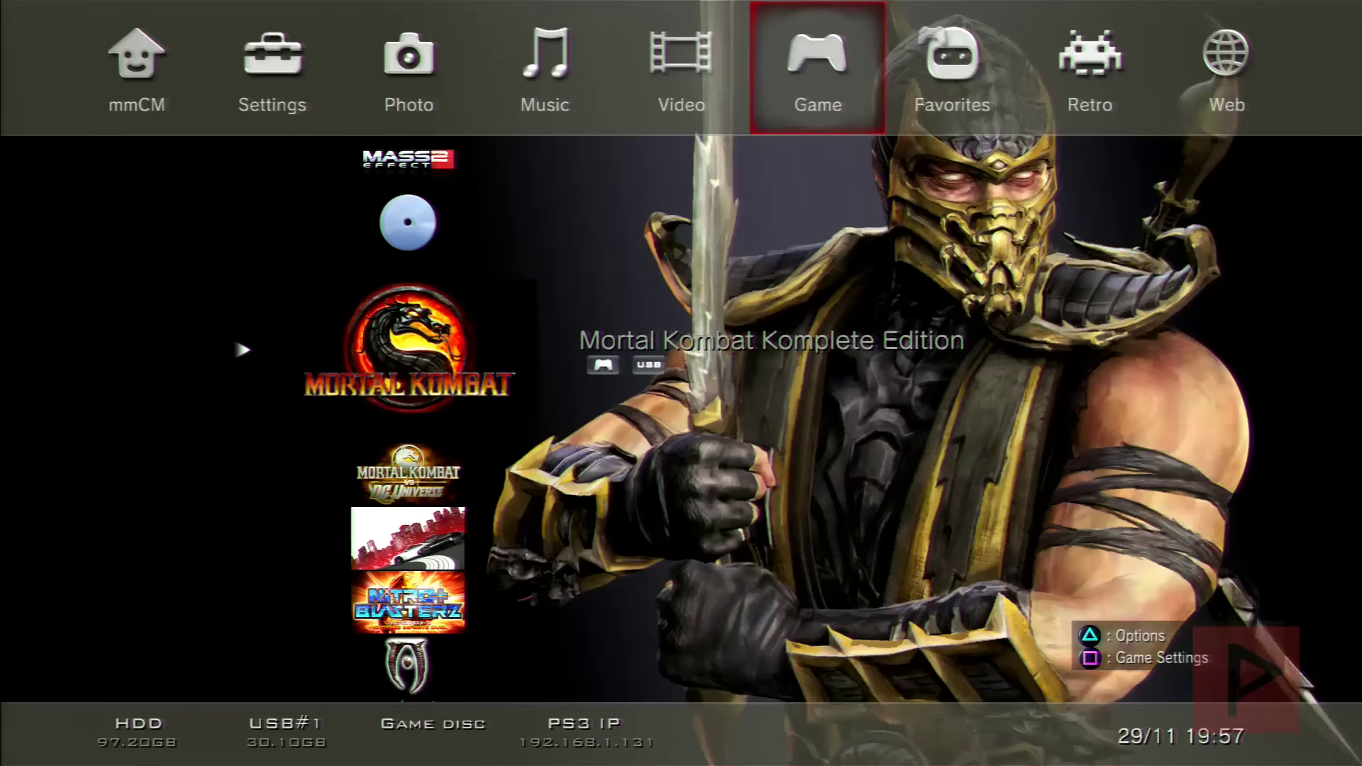
pyautogui.press('Return')
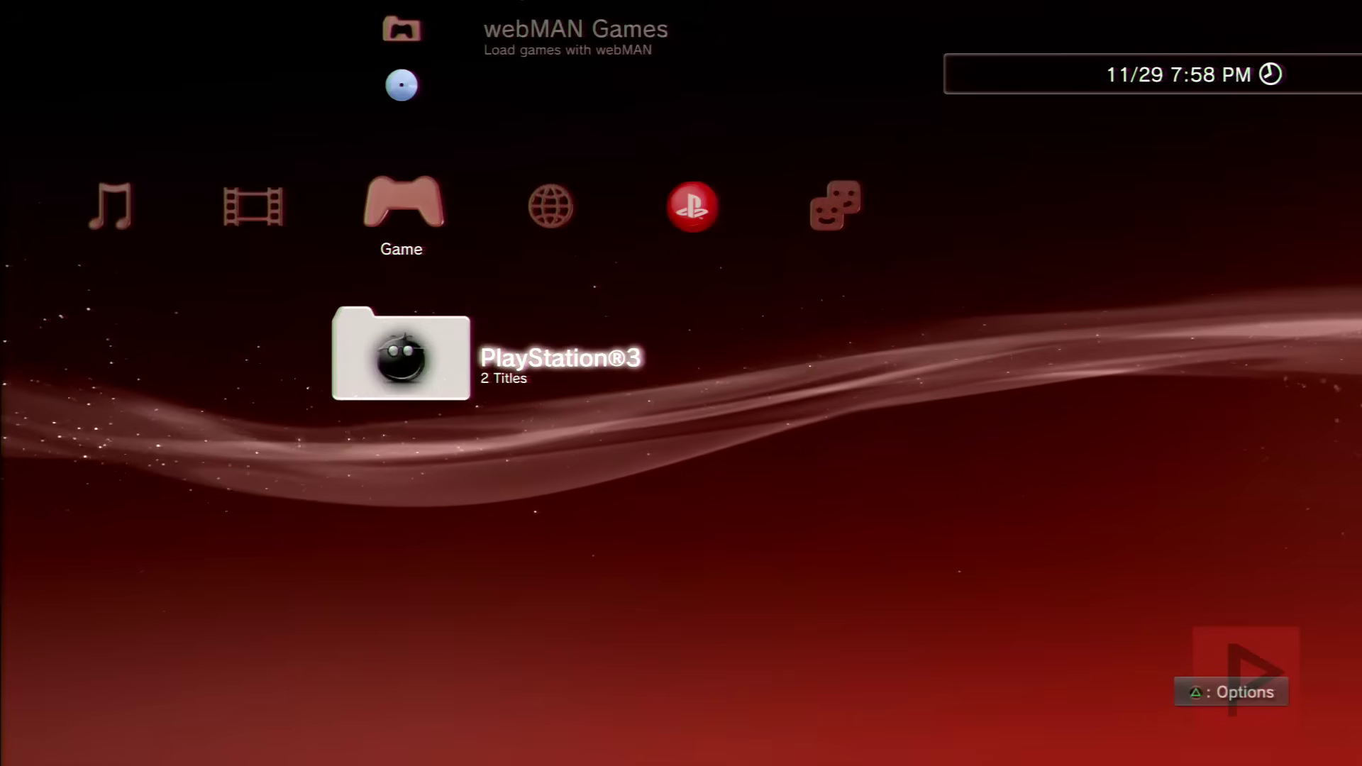
# Start the Mortal Kombat Komplete Edition disc title from the XMB Game column
pyautogui.press('Up')
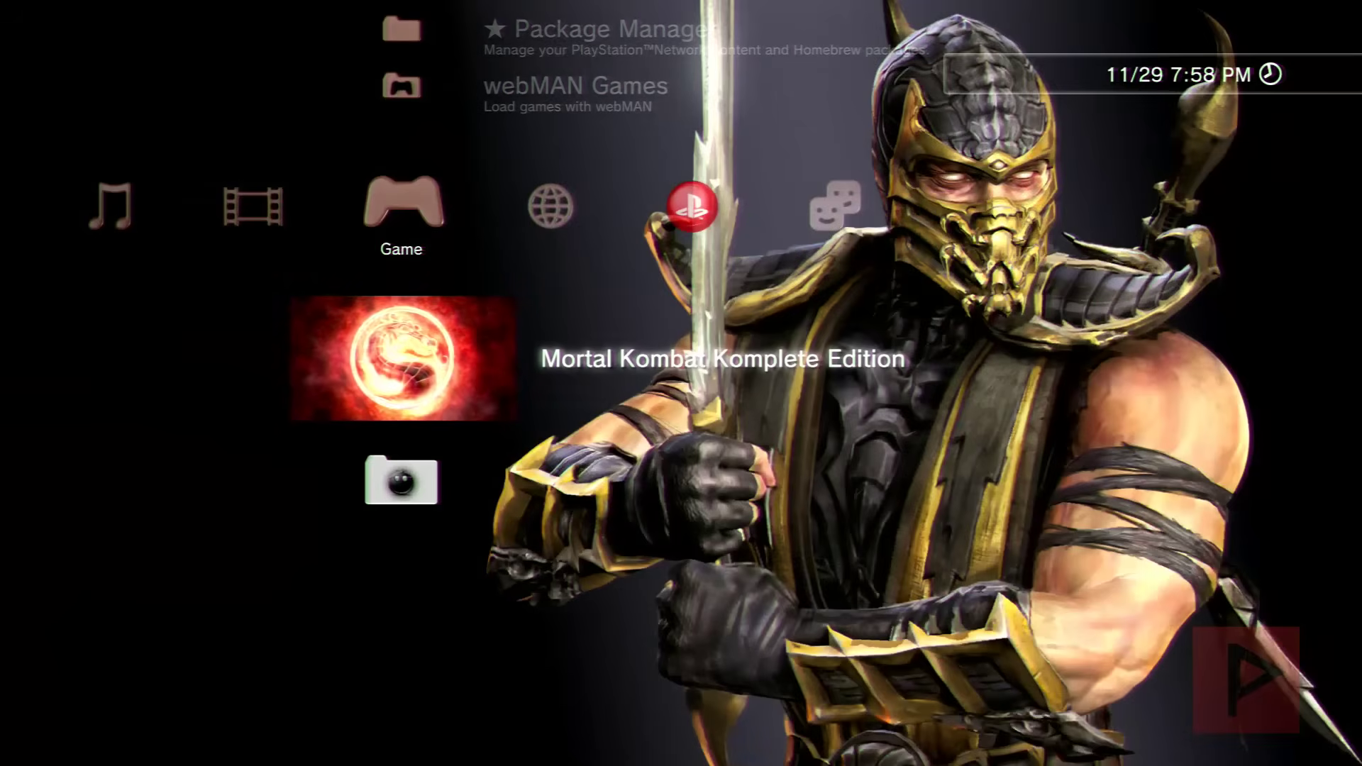
pyautogui.press('Return')
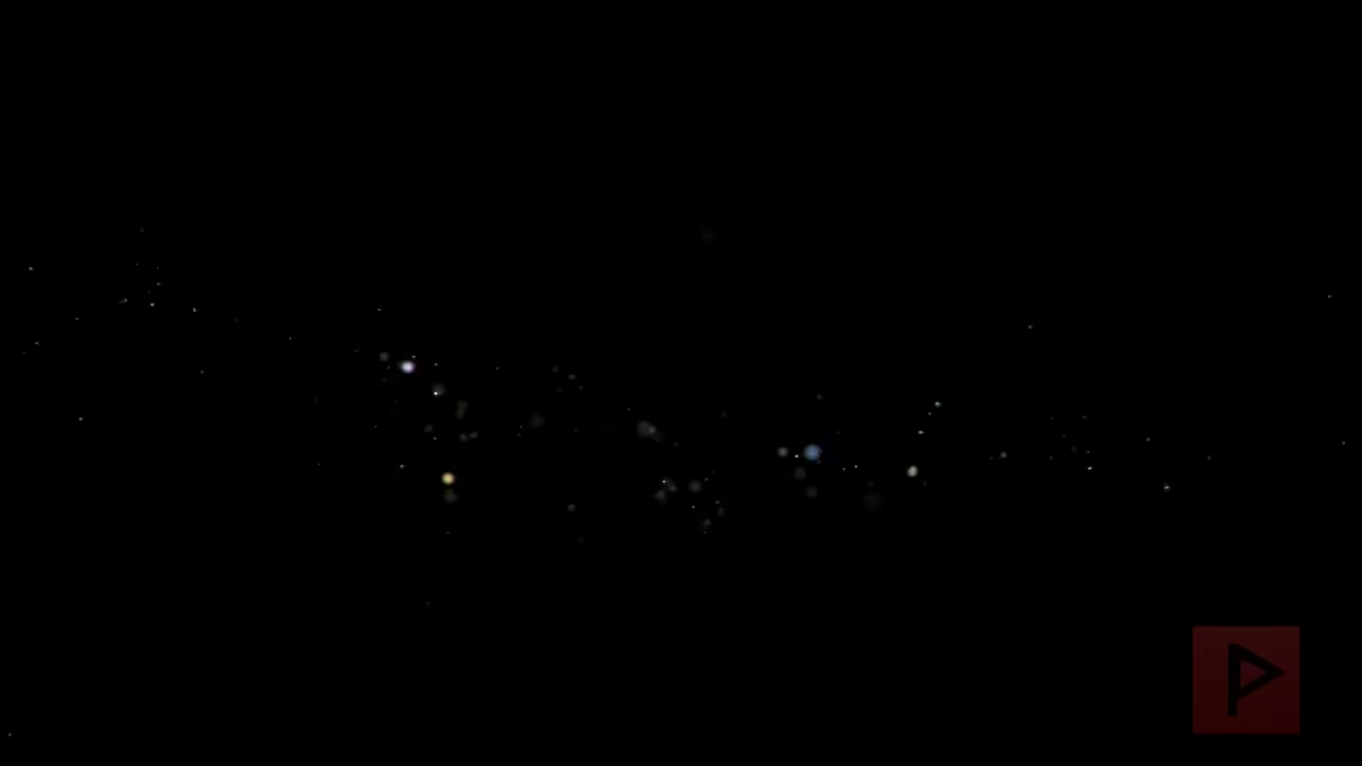